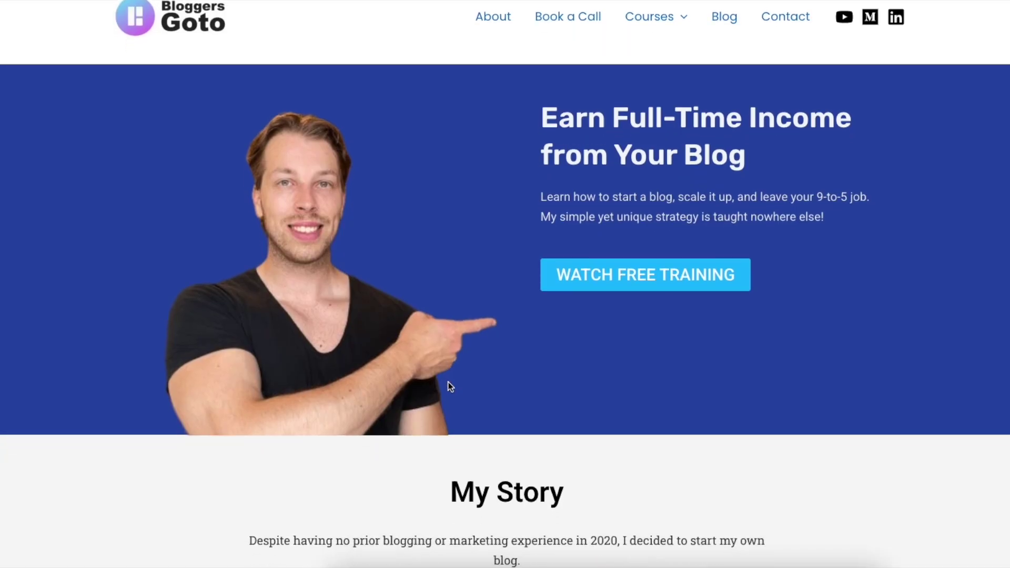
# Look through the Bloggers Goto home page and its blog section to see what content the site offers.
pyautogui.scroll(-5, 449, 384)
pyautogui.scroll(-10, 449, 383)
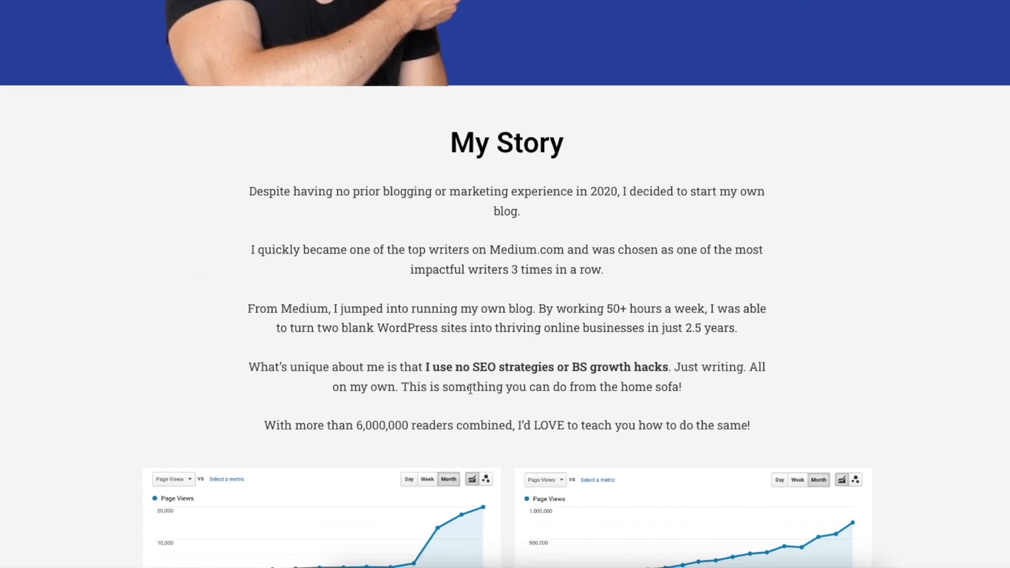
pyautogui.scroll(15, 510, 385)
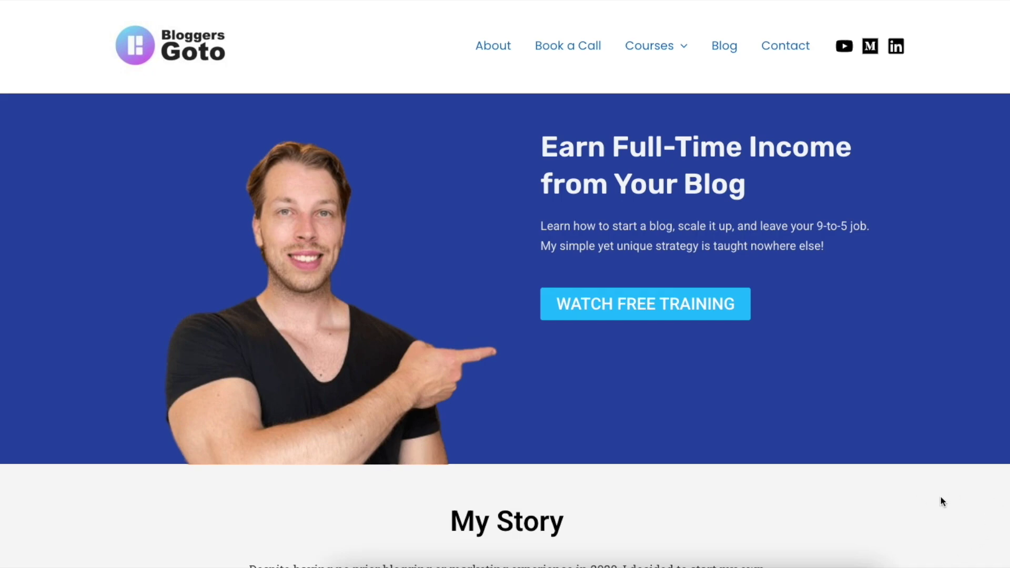
pyautogui.scroll(-1, 970, 506)
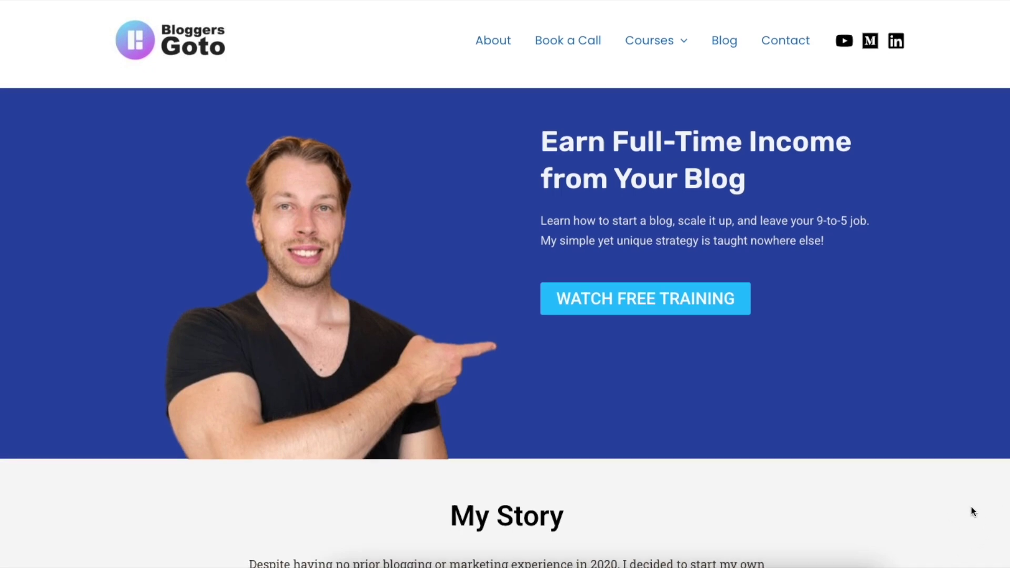
pyautogui.scroll(1, 971, 506)
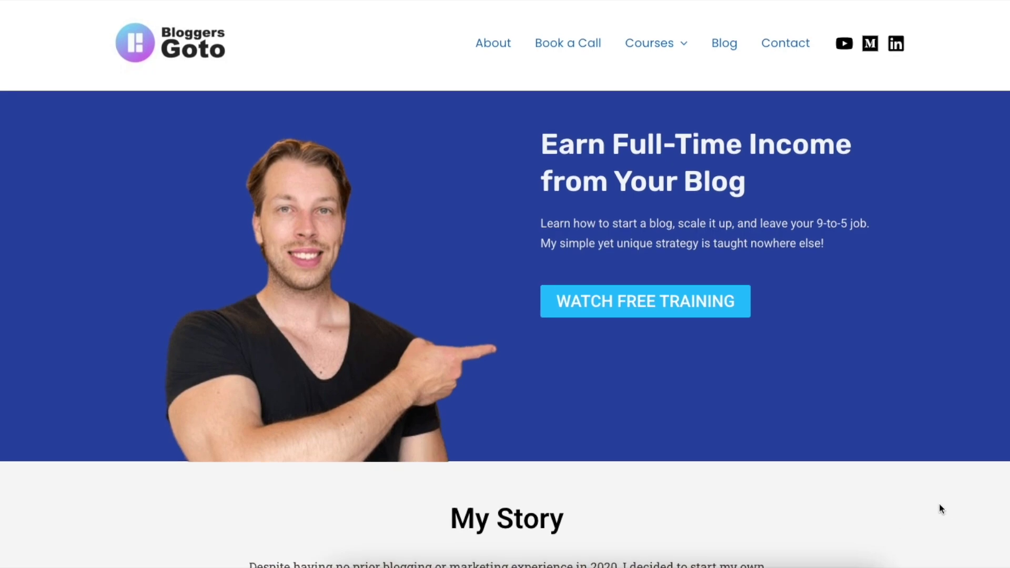
pyautogui.scroll(-2, 952, 493)
pyautogui.scroll(2, 950, 486)
pyautogui.click(717, 52)
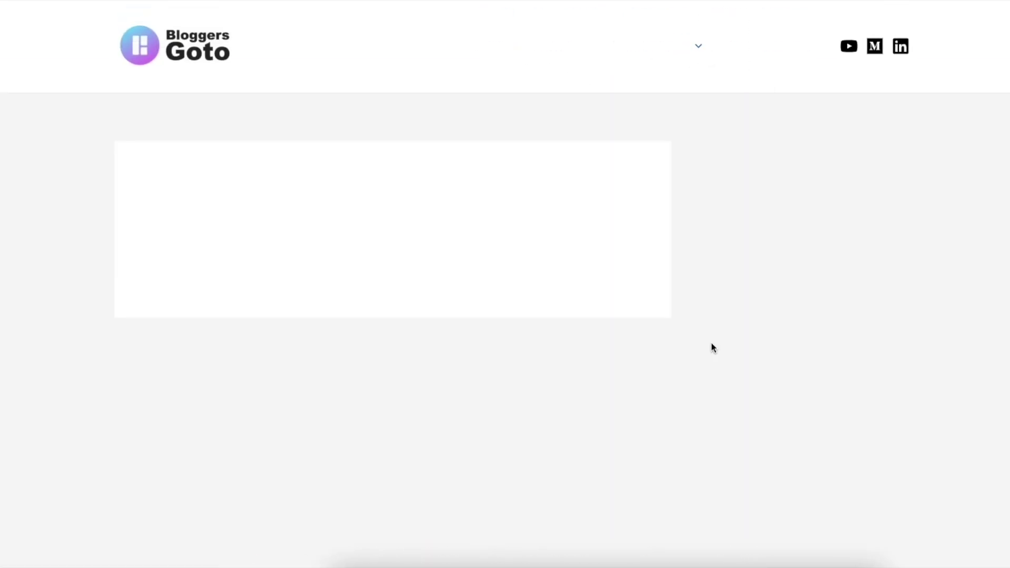
pyautogui.scroll(-1, 472, 294)
pyautogui.scroll(-4, 472, 298)
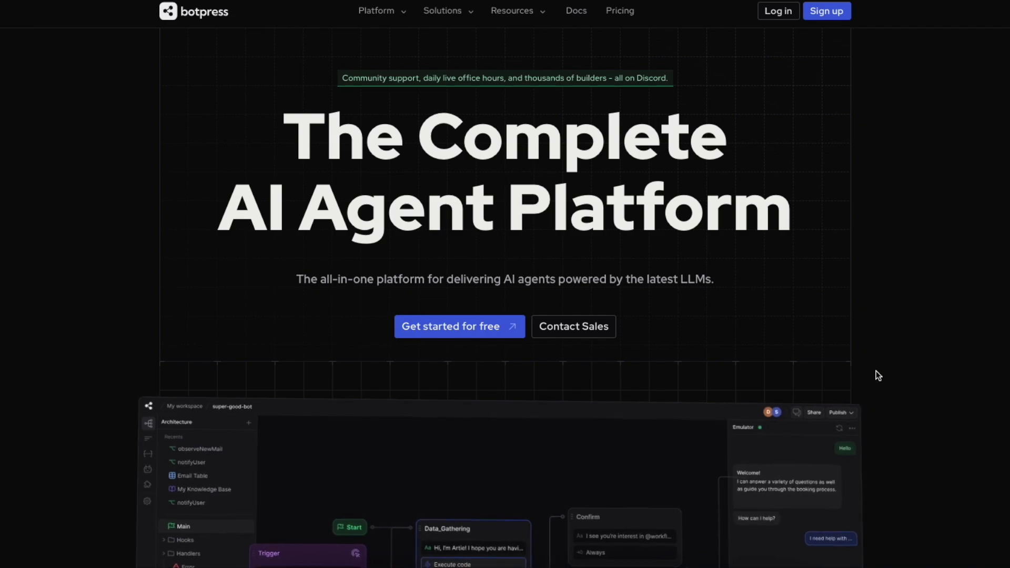
# Switch to Botpress and create a new bot named "ai blogging assistant" from the Start from Scratch template.
pyautogui.scroll(-2, 983, 238)
pyautogui.scroll(2, 982, 238)
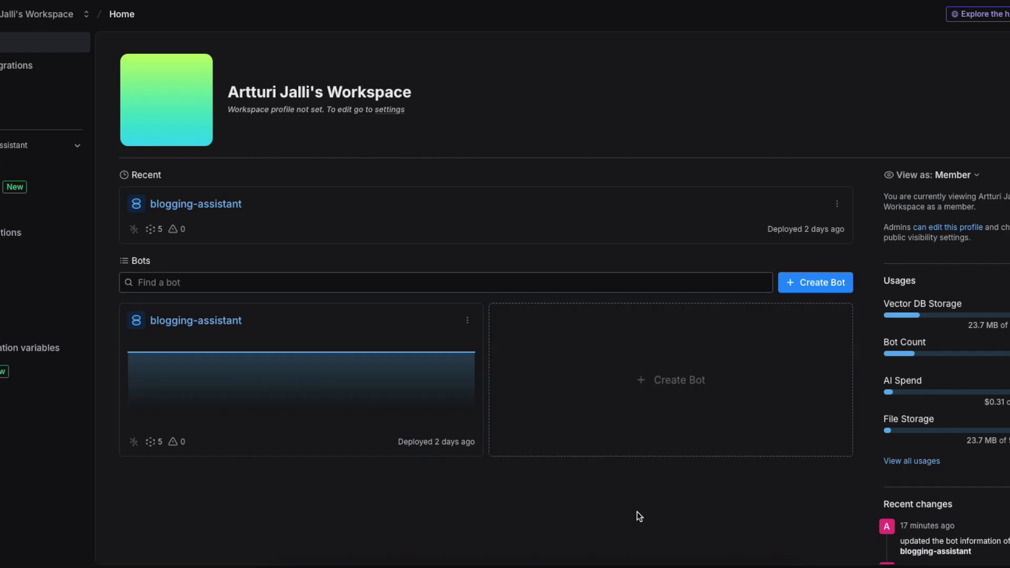
pyautogui.click(671, 382)
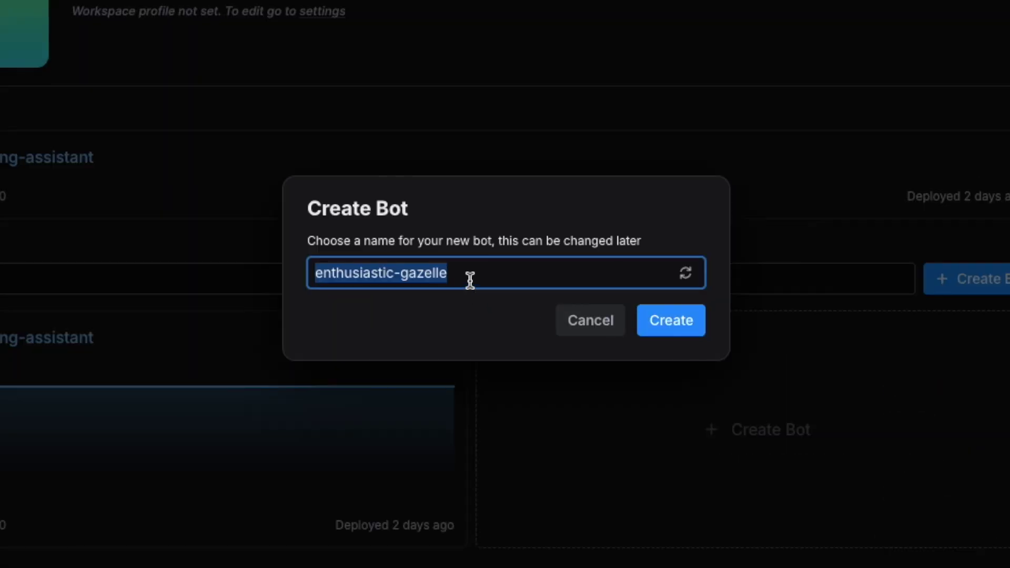
pyautogui.write('ai blogging assistant')
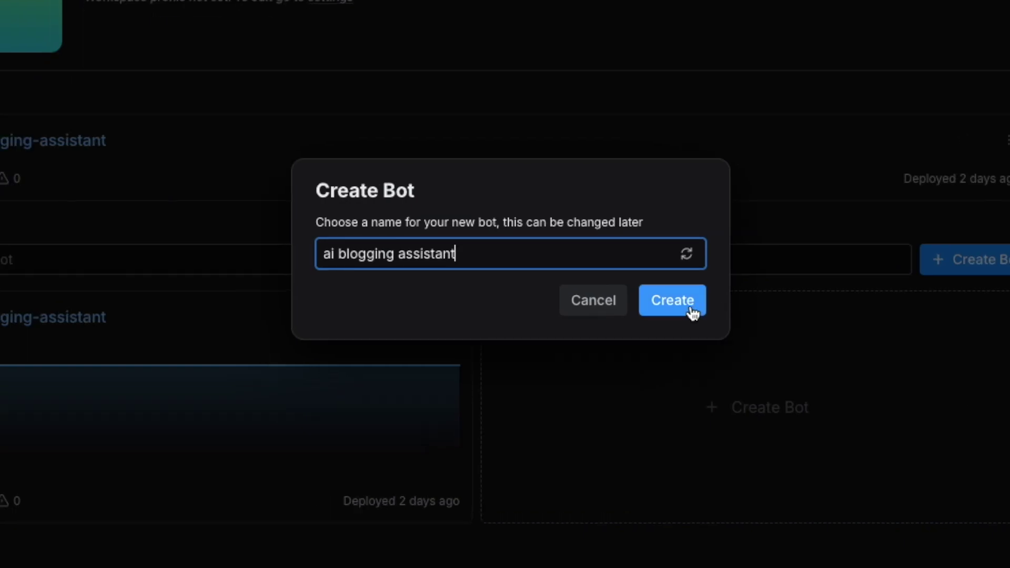
pyautogui.click(647, 315)
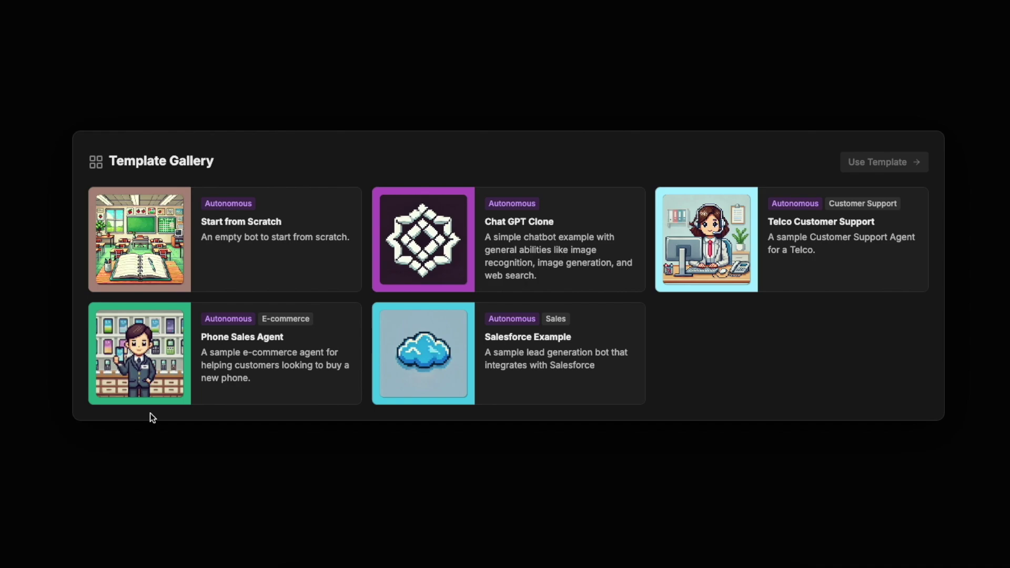
pyautogui.click(284, 254)
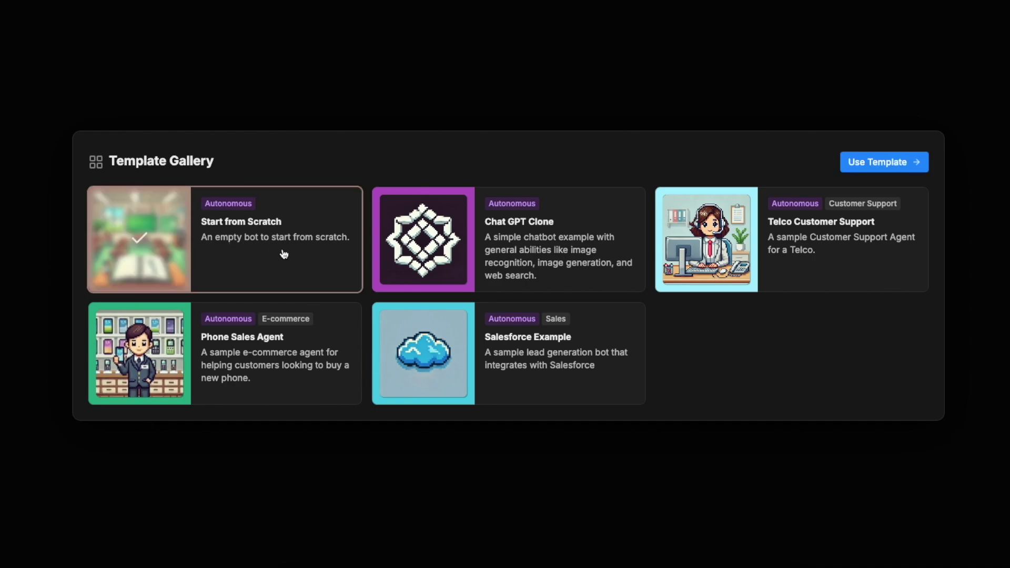
pyautogui.click(888, 163)
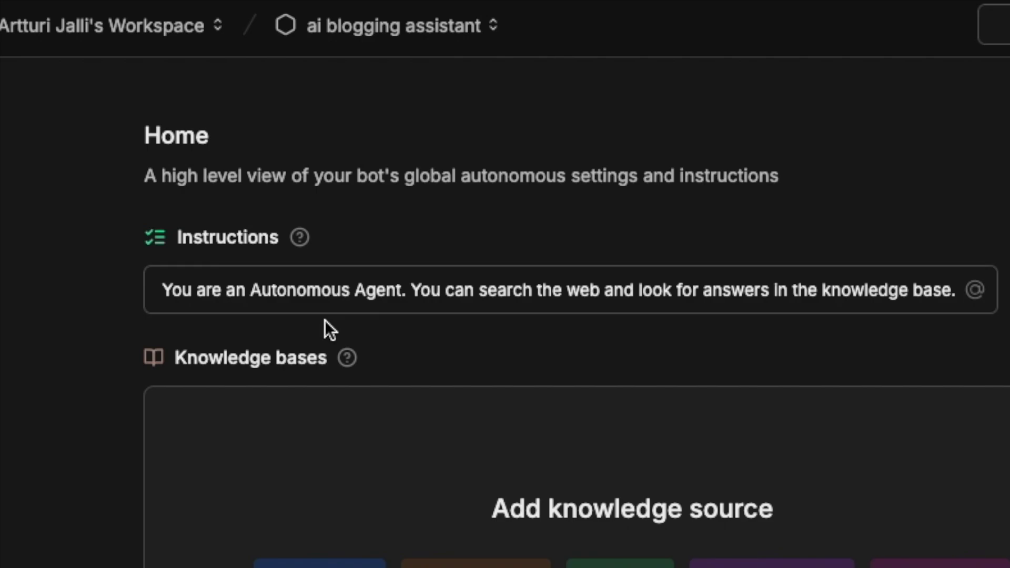
# Remove "search the web and" from the bot's instructions, keeping only the knowledge base as its source.
pyautogui.moveTo(409, 290); pyautogui.dragTo(937, 293)
pyautogui.click(938, 292)
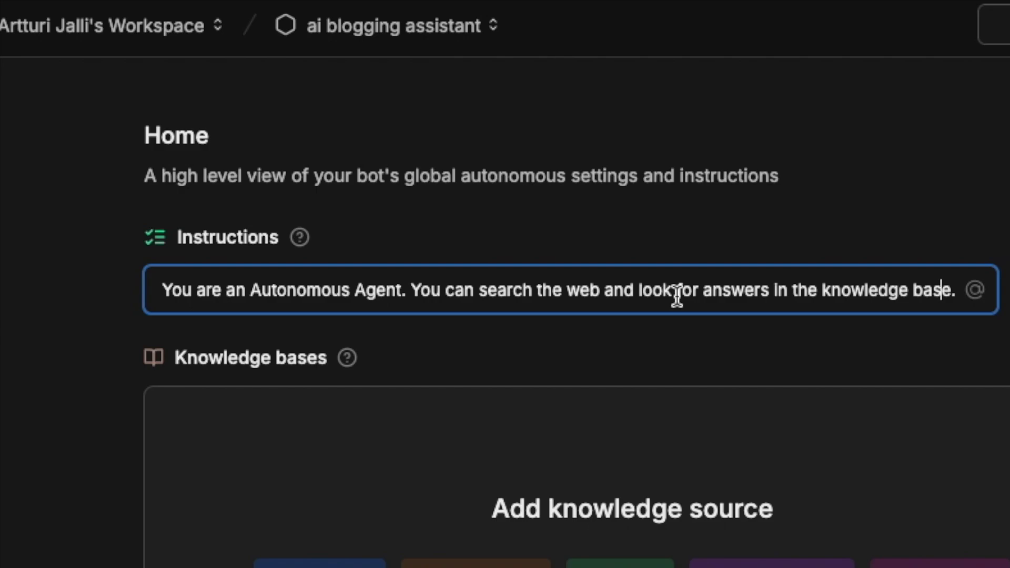
pyautogui.moveTo(480, 291); pyautogui.dragTo(639, 289)
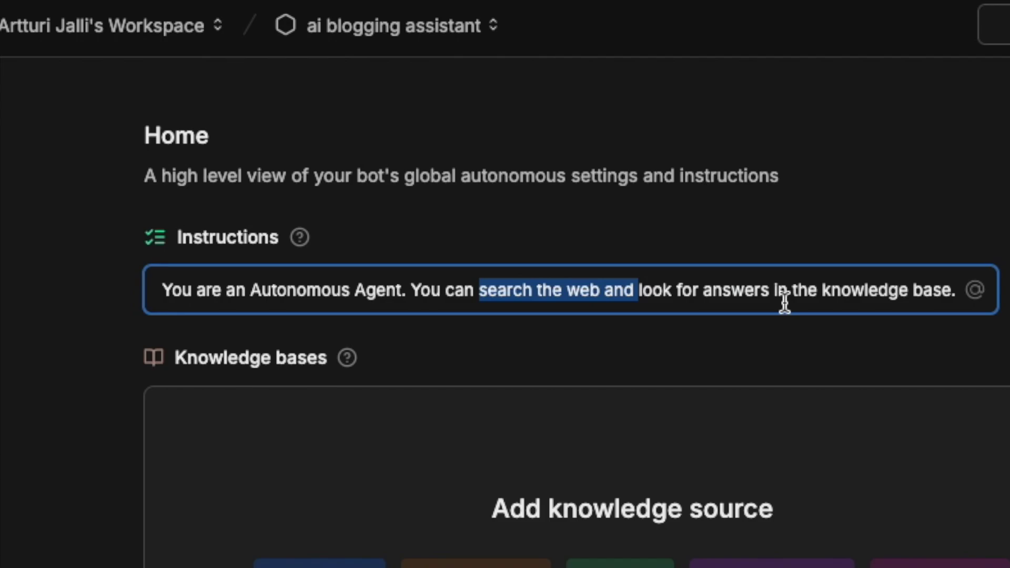
pyautogui.press('BackSpace')
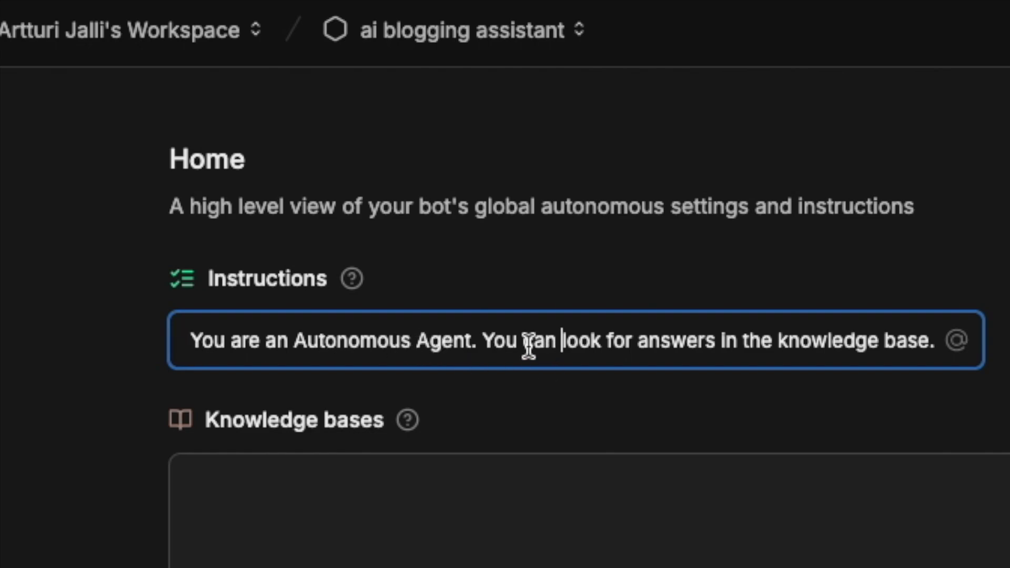
pyautogui.moveTo(487, 345); pyautogui.dragTo(885, 352)
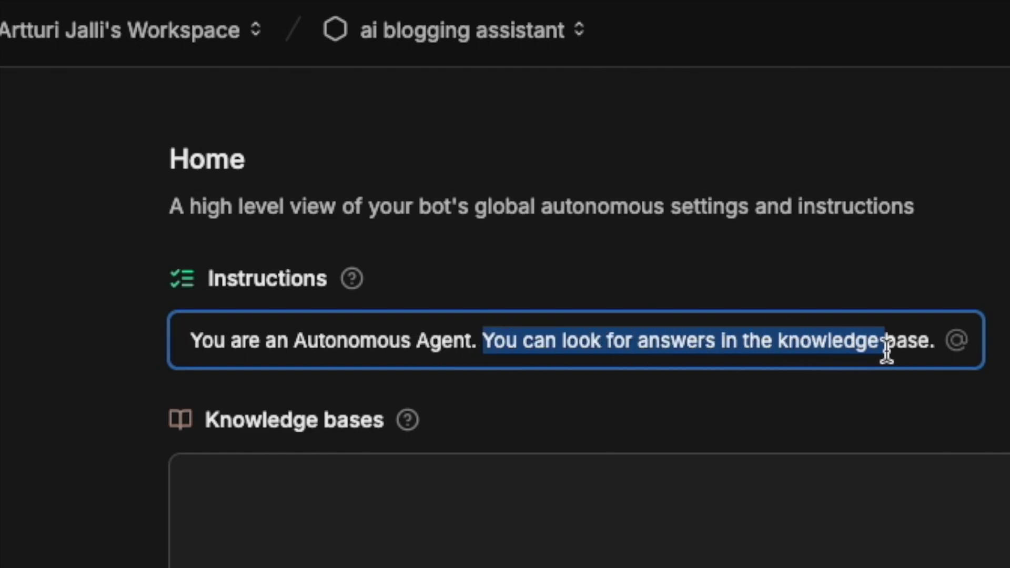
pyautogui.click(907, 347)
pyautogui.moveTo(777, 340); pyautogui.dragTo(937, 341)
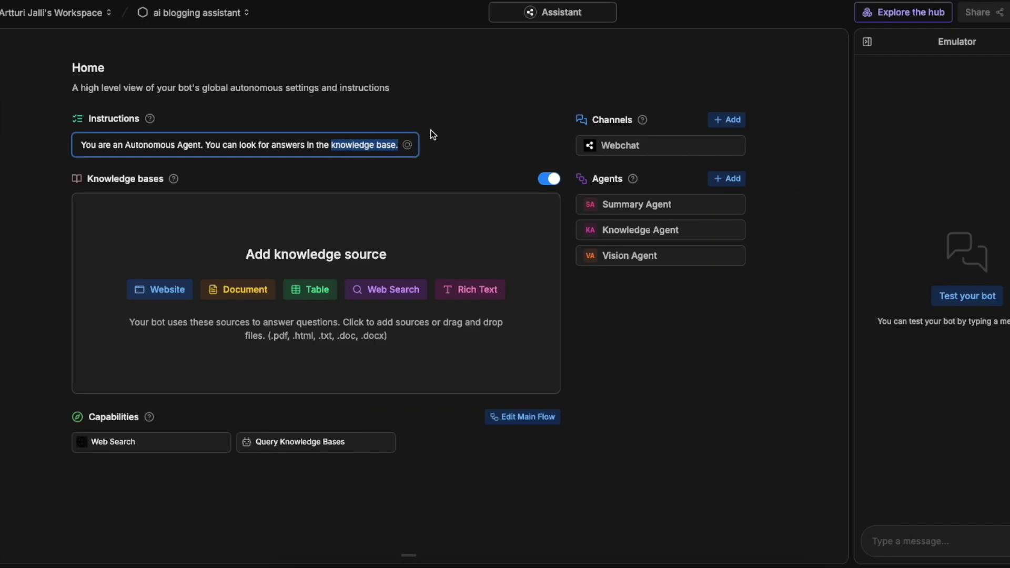
pyautogui.click(134, 177)
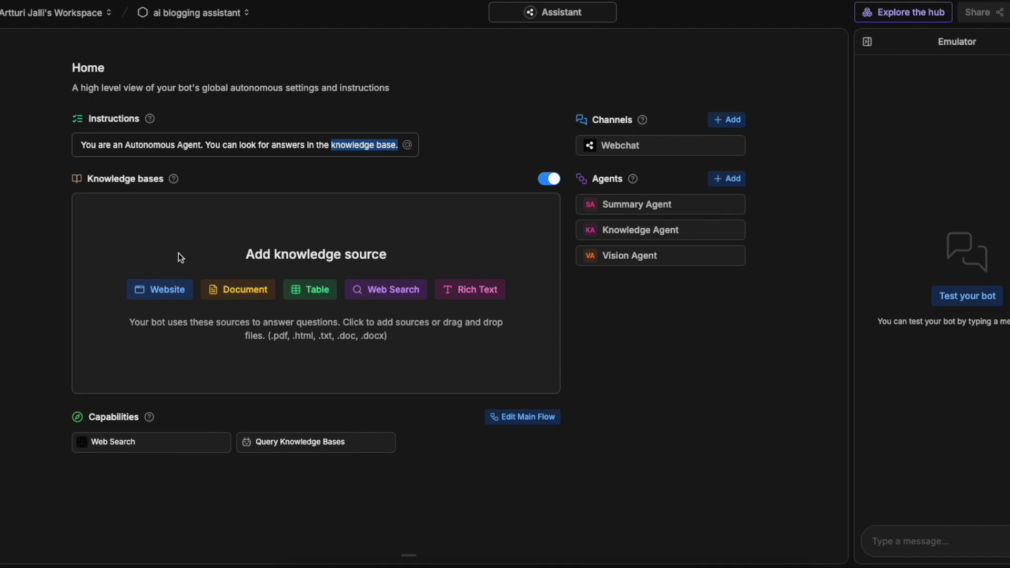
pyautogui.click(173, 293)
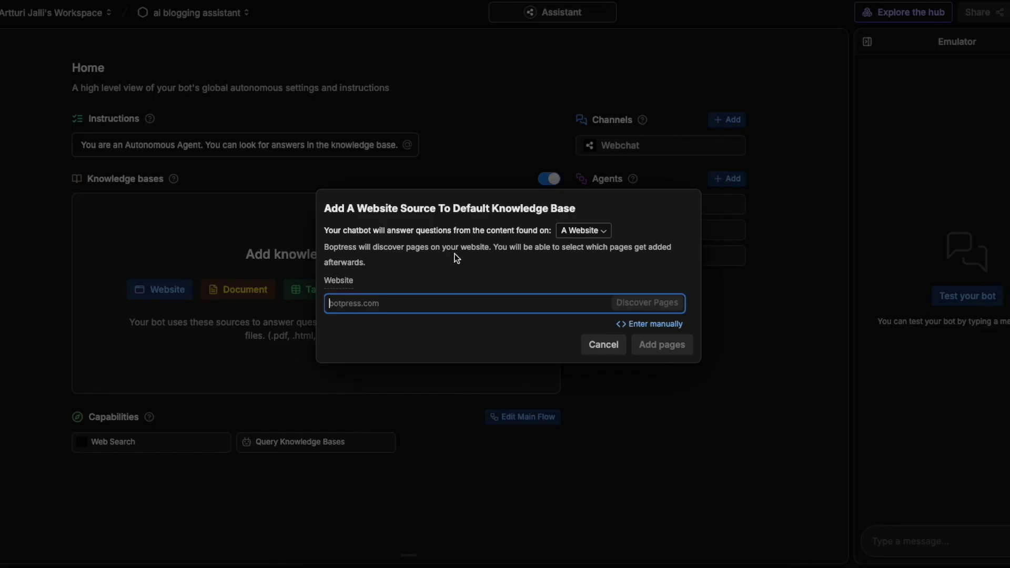
pyautogui.click(432, 300)
pyautogui.write('https://www.bloggersgoto.com/')
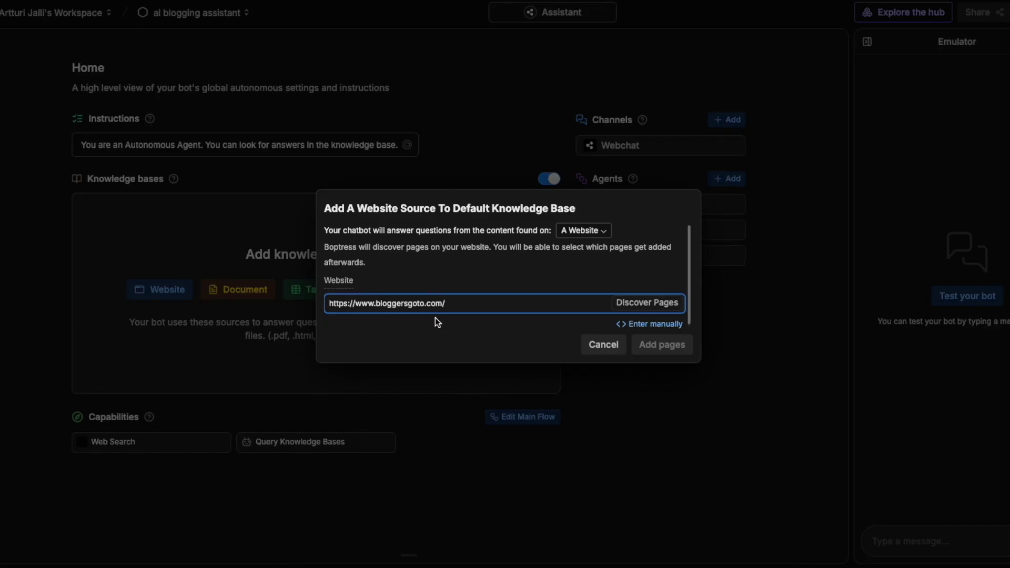
pyautogui.click(631, 305)
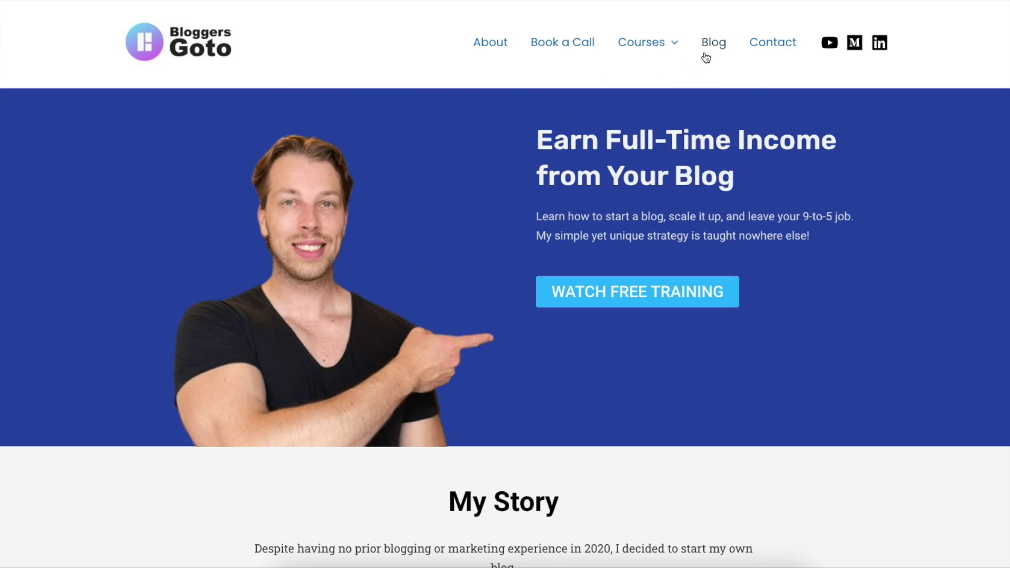
pyautogui.click(706, 55)
pyautogui.moveTo(634, 40)
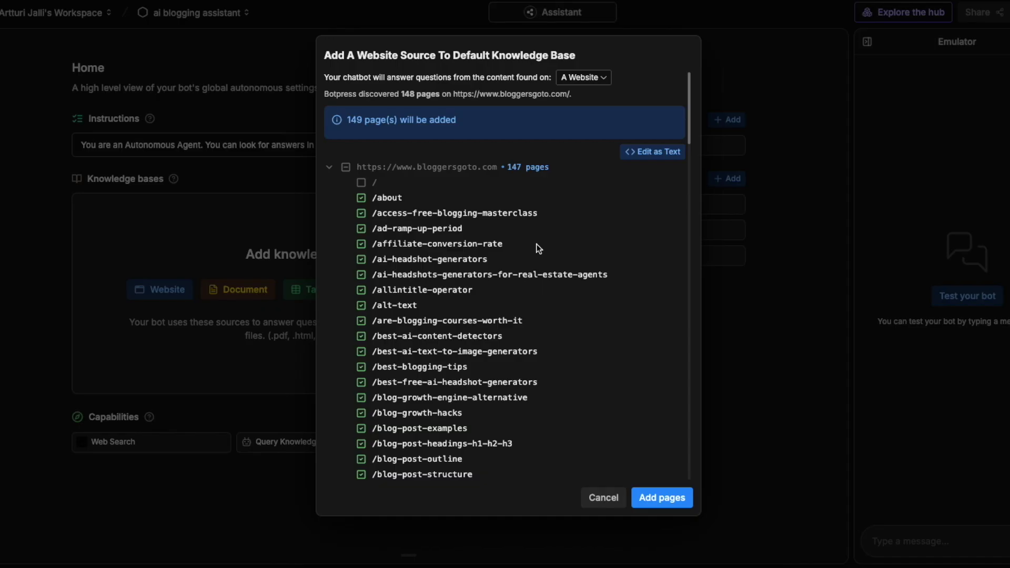
# Review the list of discovered website pages and add the selected ones to the knowledge base.
pyautogui.scroll(-15, 512, 253)
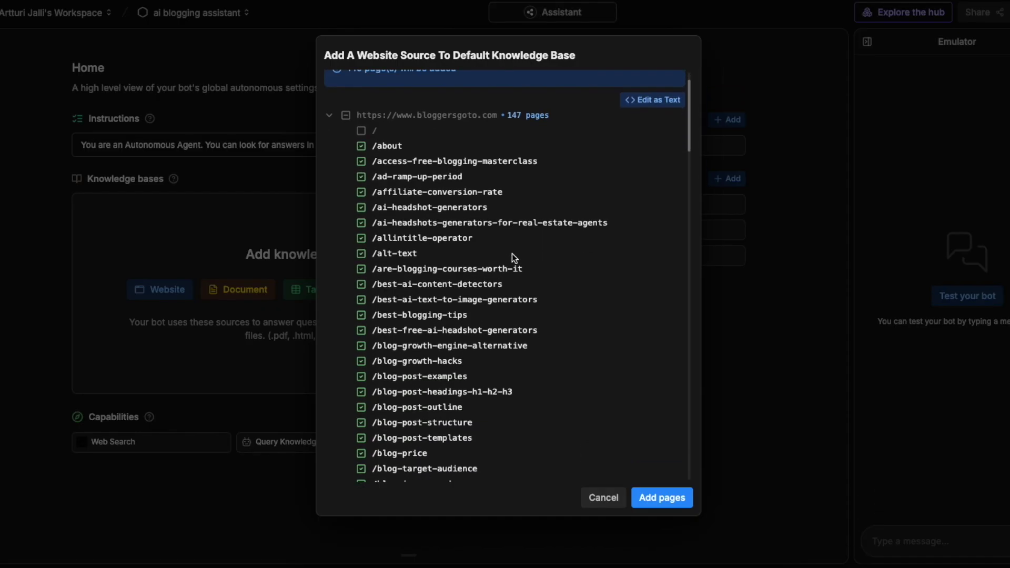
pyautogui.scroll(-10, 511, 253)
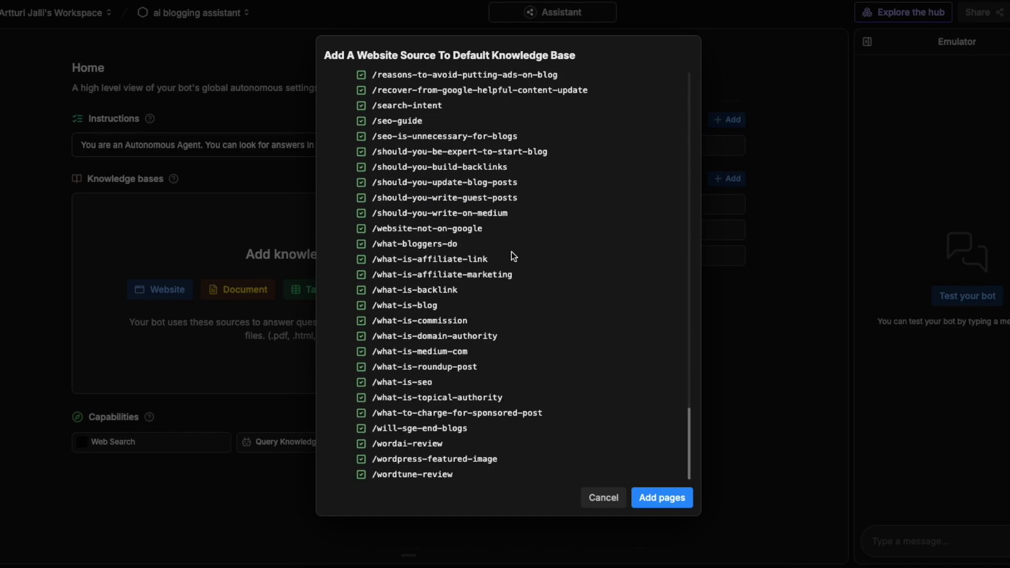
pyautogui.scroll(20, 440, 317)
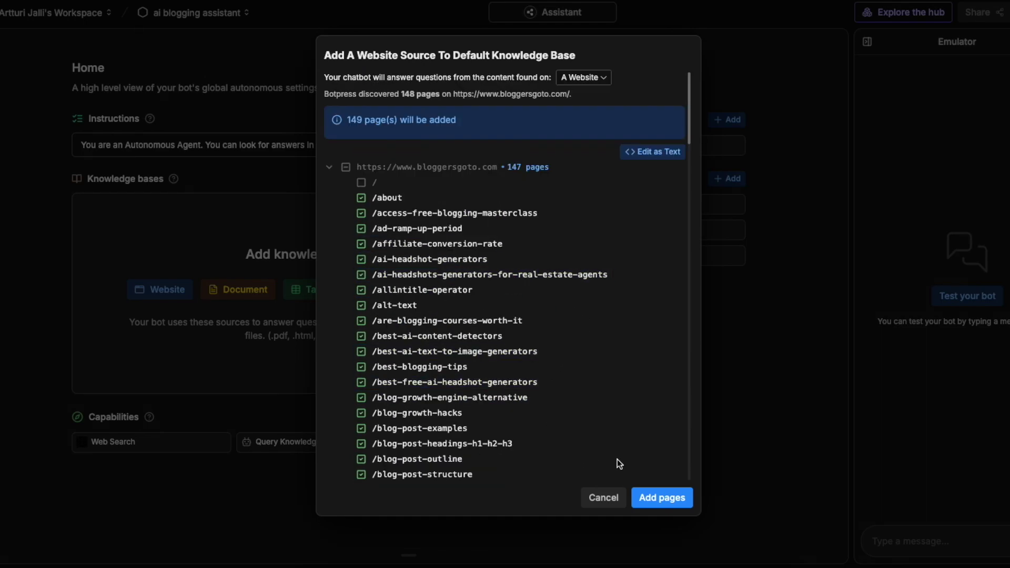
pyautogui.click(666, 501)
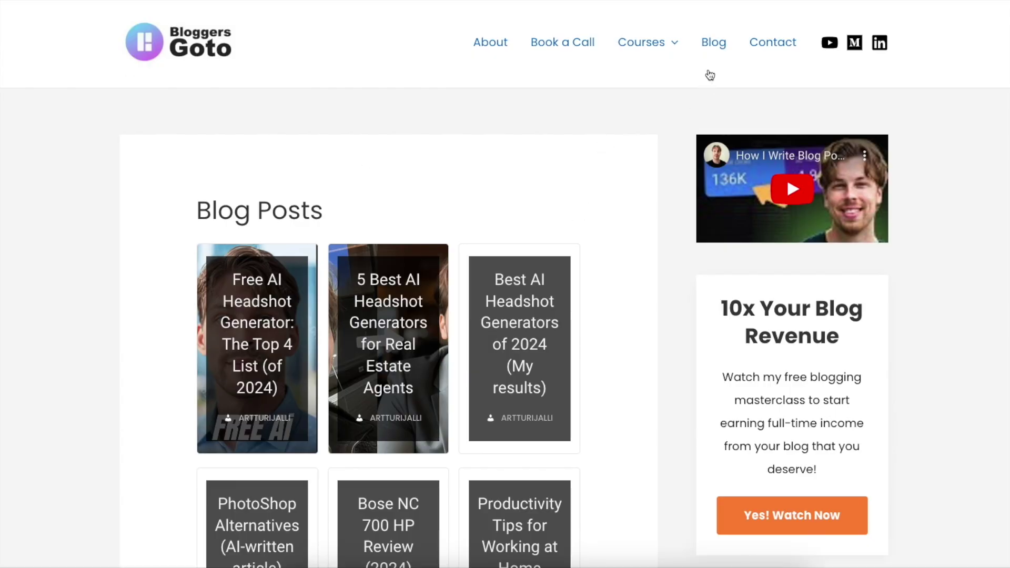
# Switch to the Bloggers Goto site and read through its blog article on getting started with Medium, dismissing the masterclass pop-up.
pyautogui.click(713, 42)
pyautogui.click(169, 34)
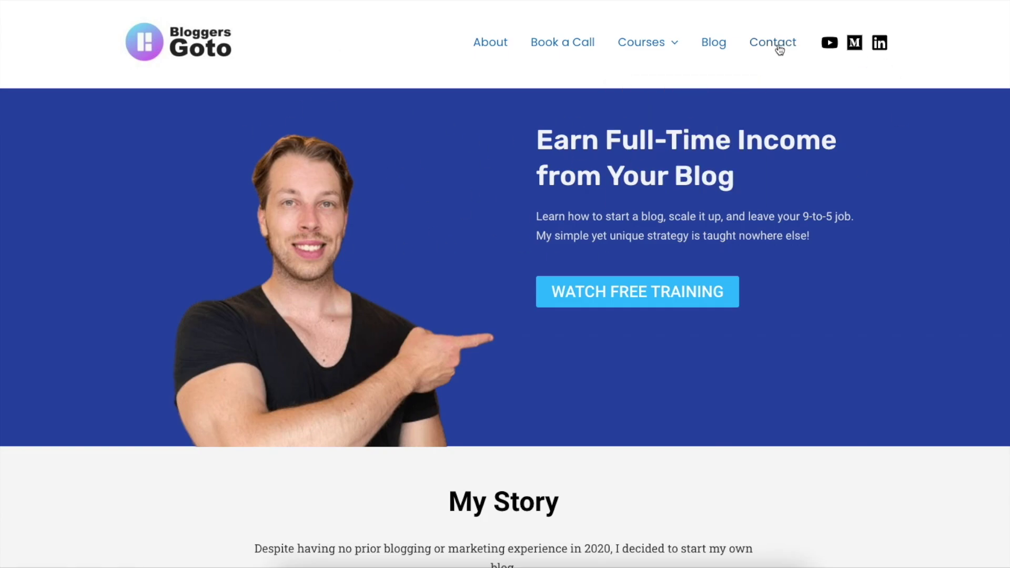
pyautogui.click(714, 43)
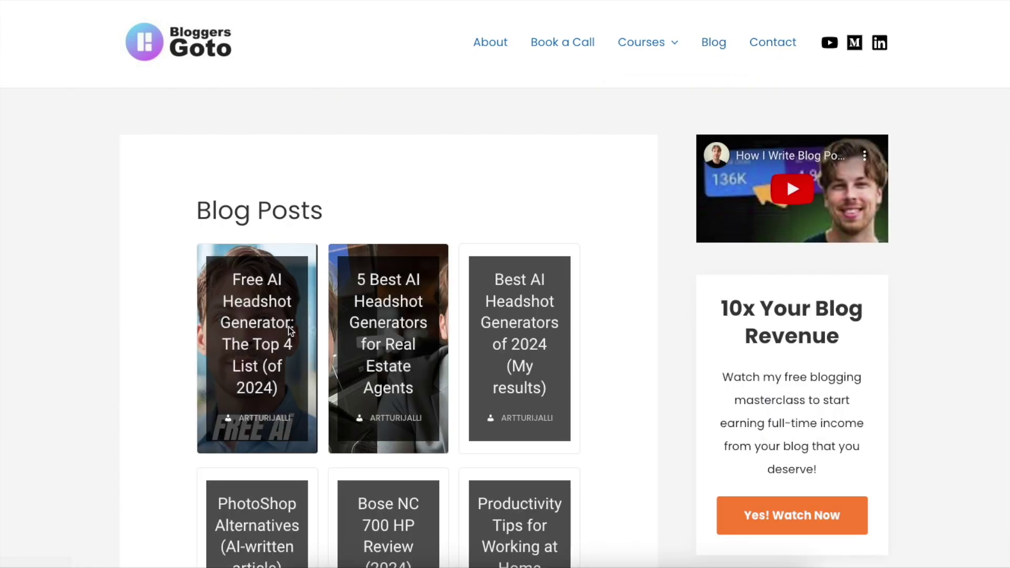
pyautogui.scroll(-5, 340, 354)
pyautogui.click(276, 499)
pyautogui.scroll(-15, 526, 202)
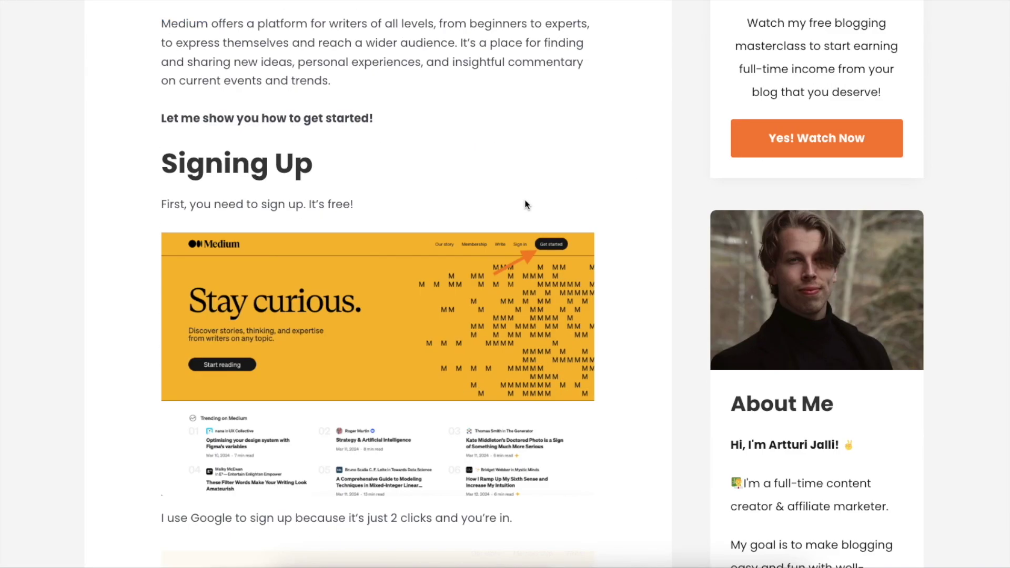
pyautogui.scroll(-20, 523, 204)
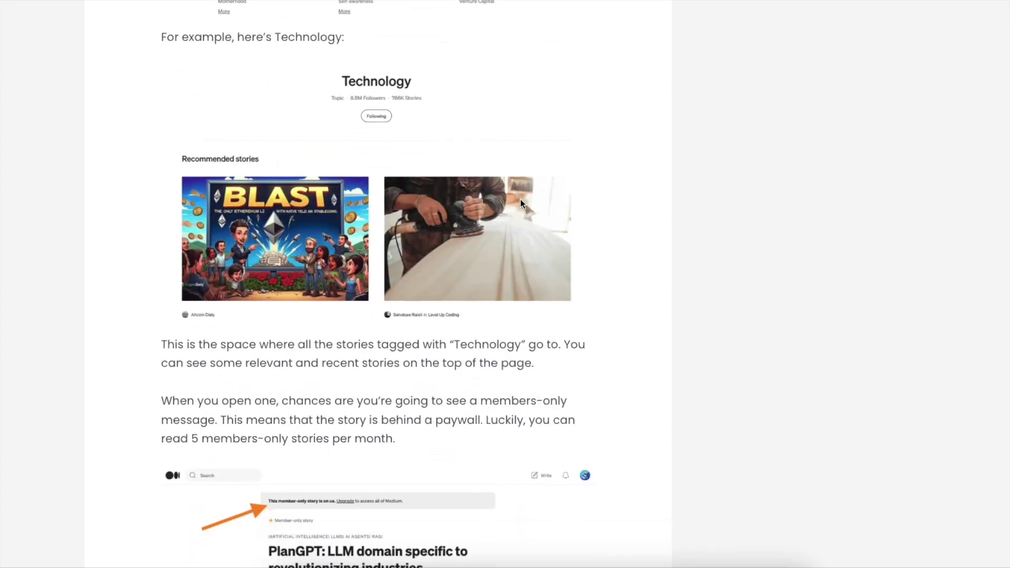
pyautogui.scroll(-20, 520, 201)
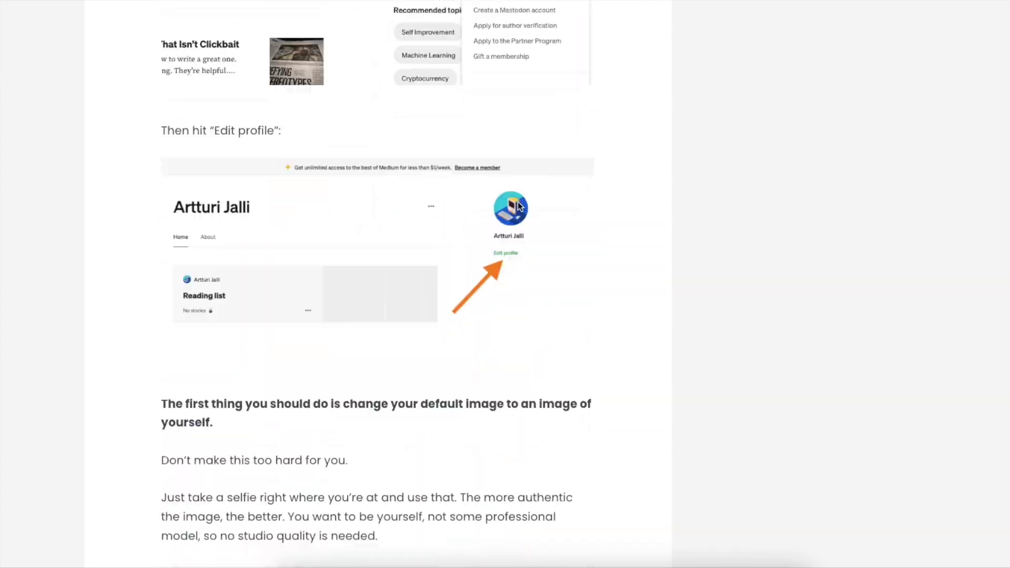
pyautogui.scroll(-8, 517, 201)
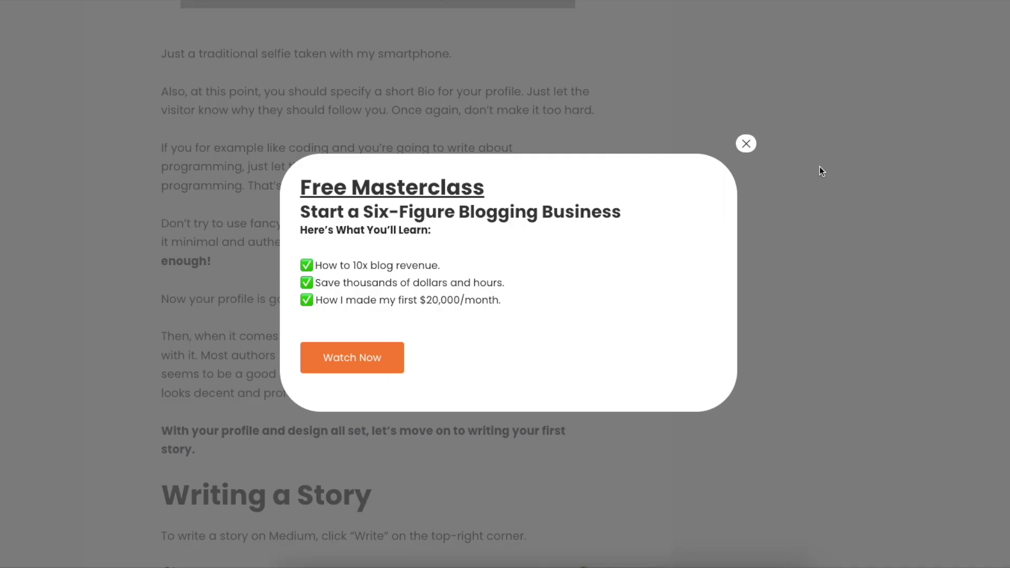
pyautogui.click(745, 143)
pyautogui.scroll(-5, 605, 291)
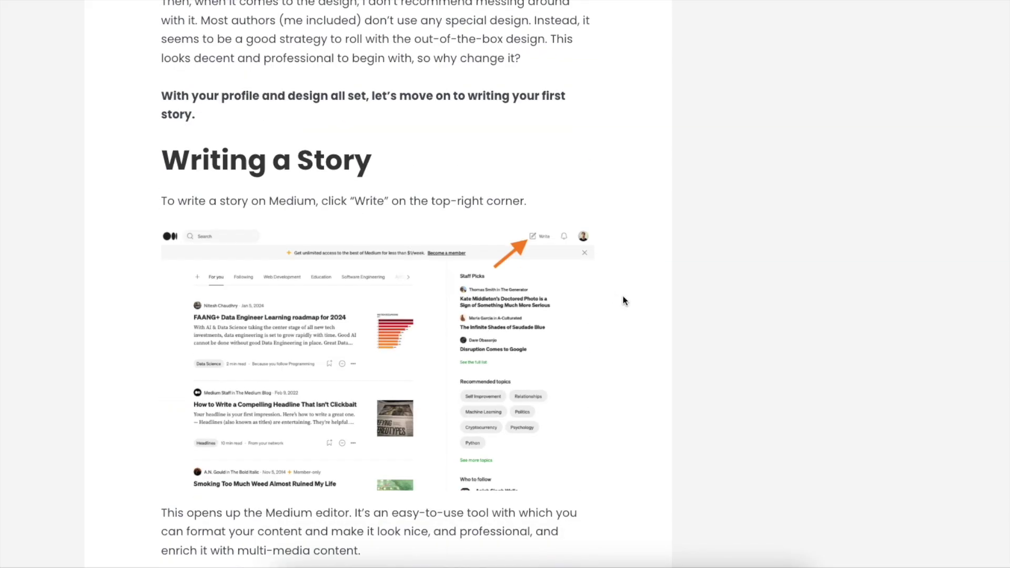
pyautogui.scroll(-7, 622, 296)
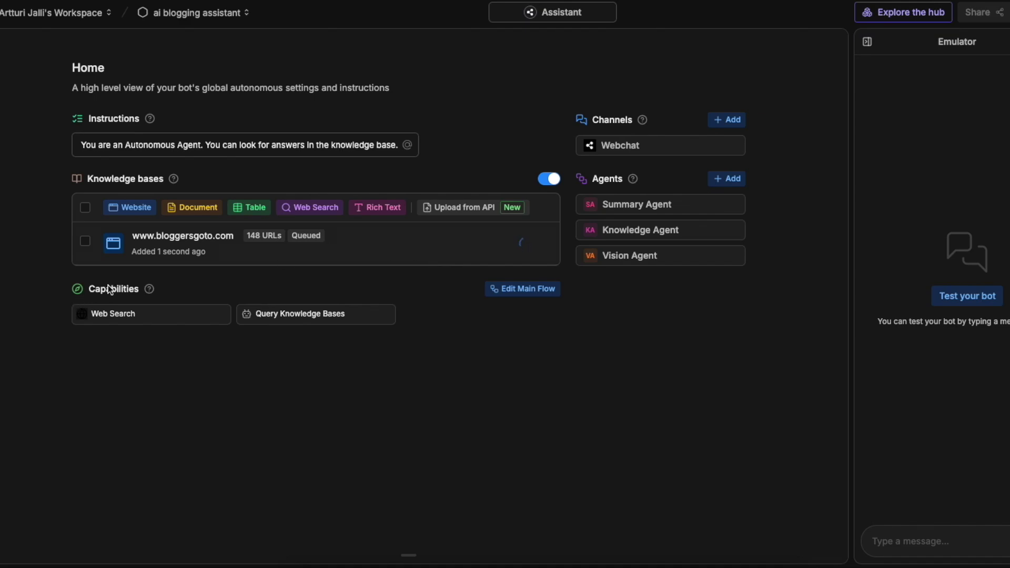
pyautogui.doubleClick(142, 144)
pyautogui.click(142, 145)
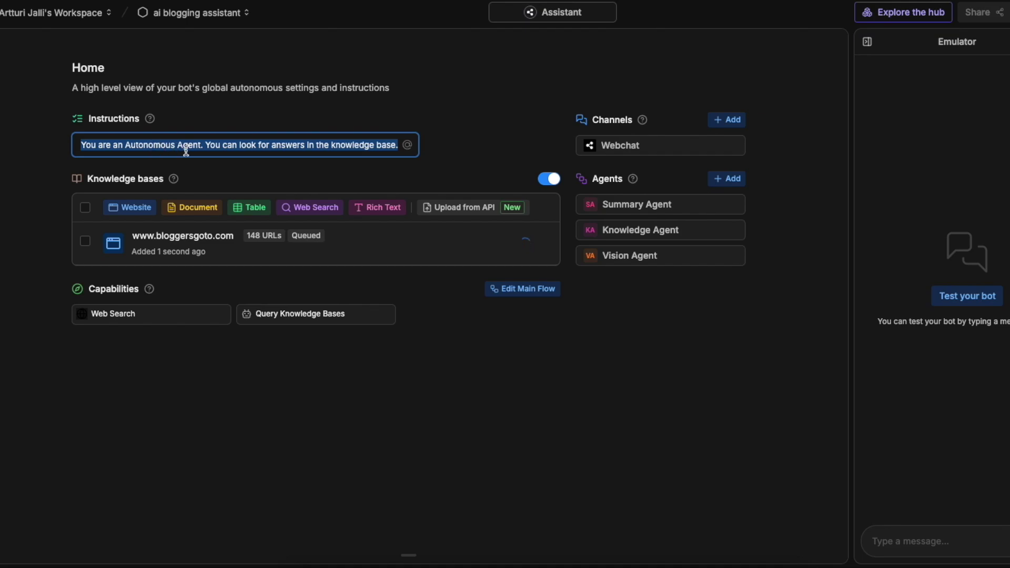
pyautogui.click(256, 143)
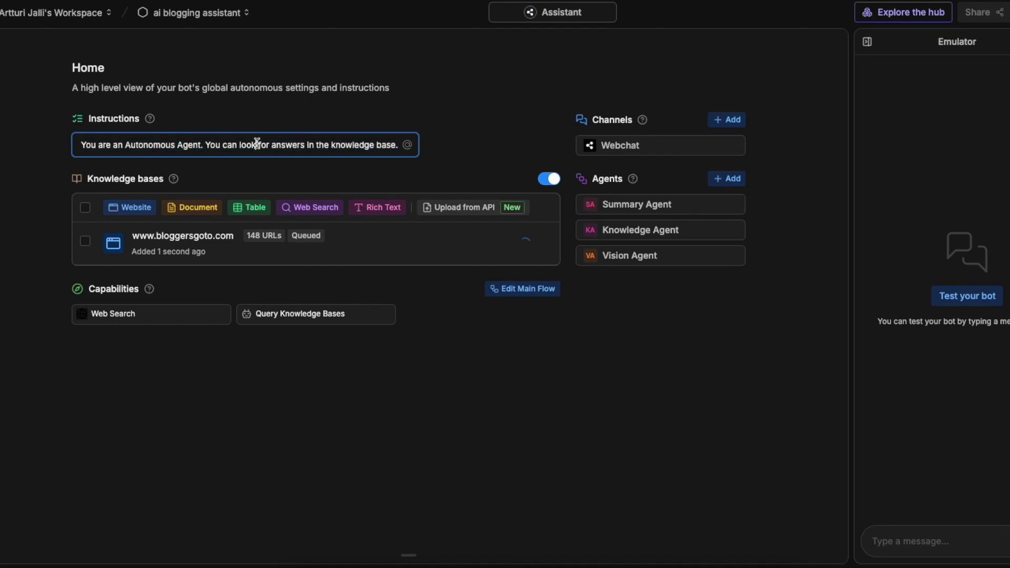
pyautogui.tripleClick(368, 144)
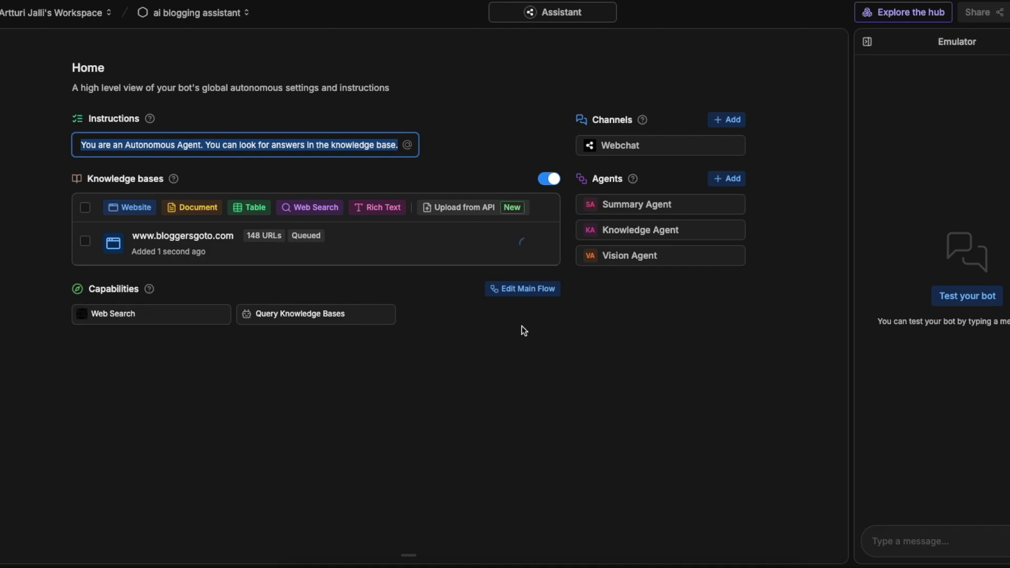
# Open the bot's main flow and delete the Web Search card from the AutonomousNode.
pyautogui.click(522, 290)
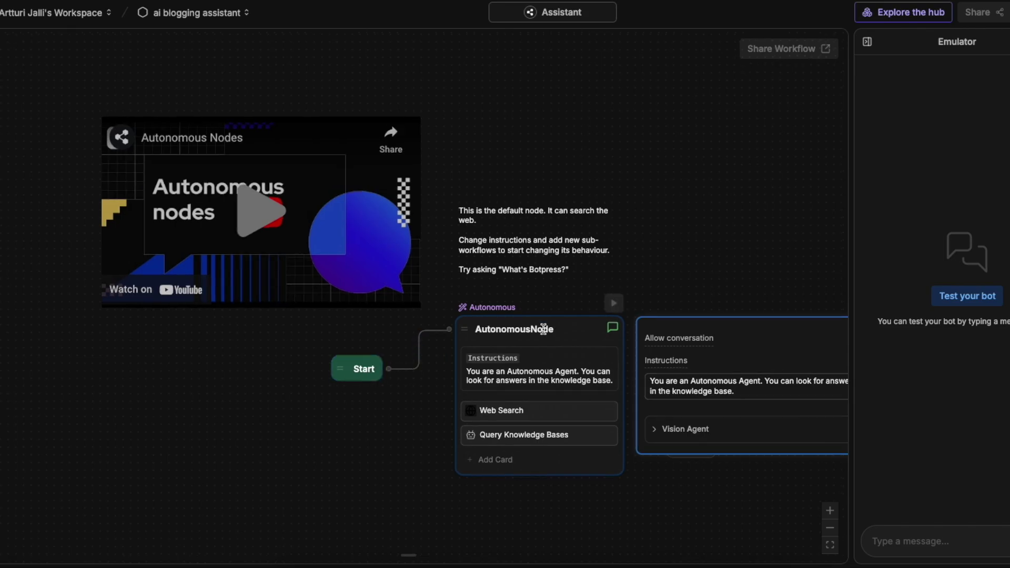
pyautogui.scroll(-1, 543, 328)
pyautogui.scroll(1, 542, 329)
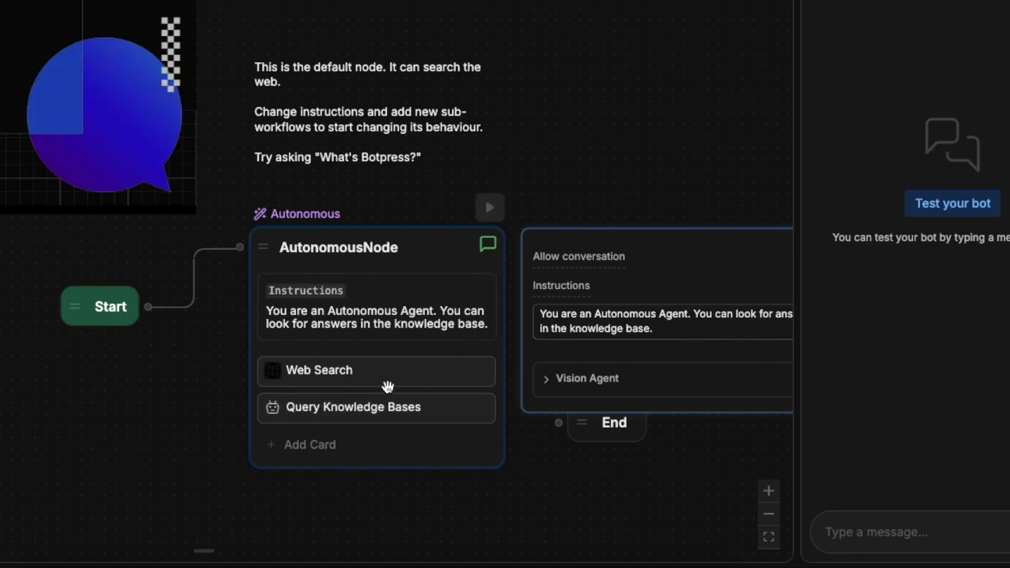
pyautogui.click(545, 425)
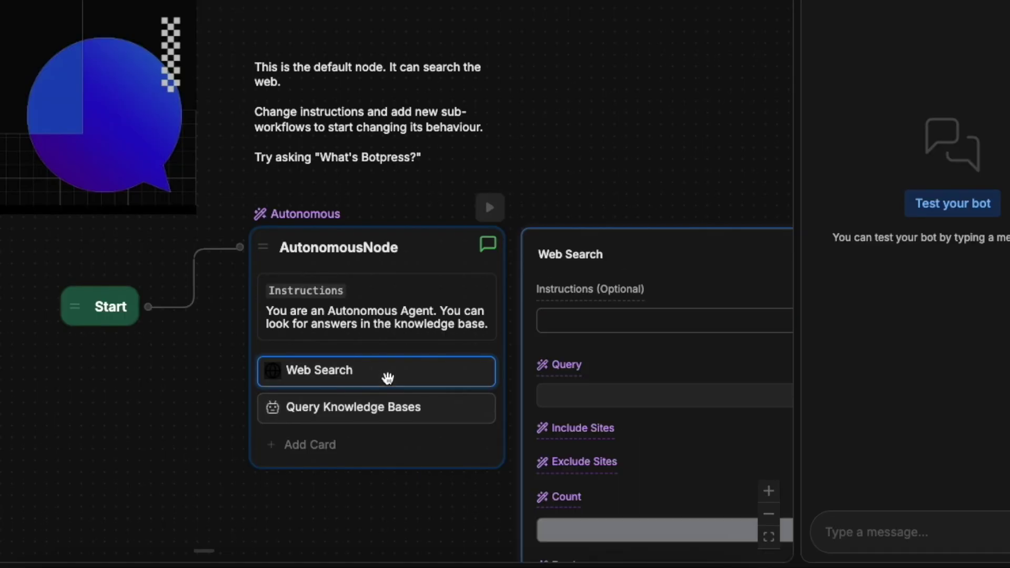
pyautogui.scroll(-3, 390, 371)
pyautogui.scroll(5, 390, 371)
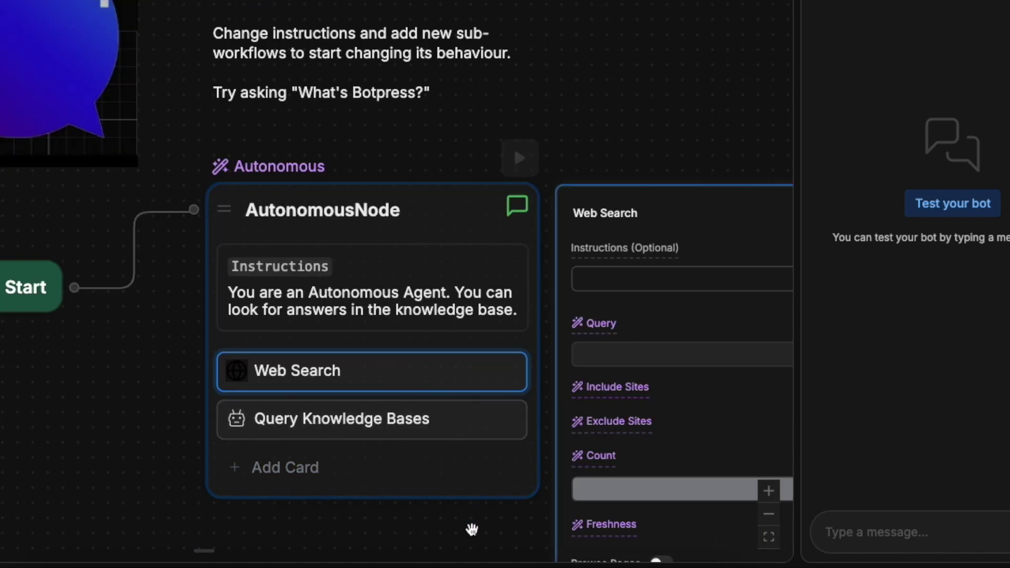
pyautogui.scroll(-5, 399, 316)
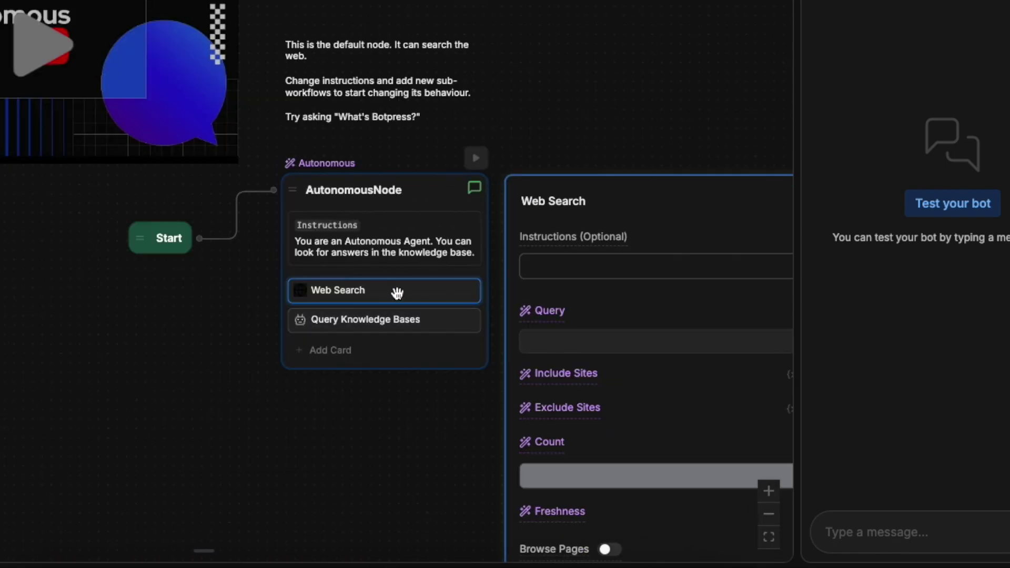
pyautogui.rightClick(396, 292)
pyautogui.click(396, 288)
pyautogui.rightClick(395, 292)
pyautogui.click(426, 335)
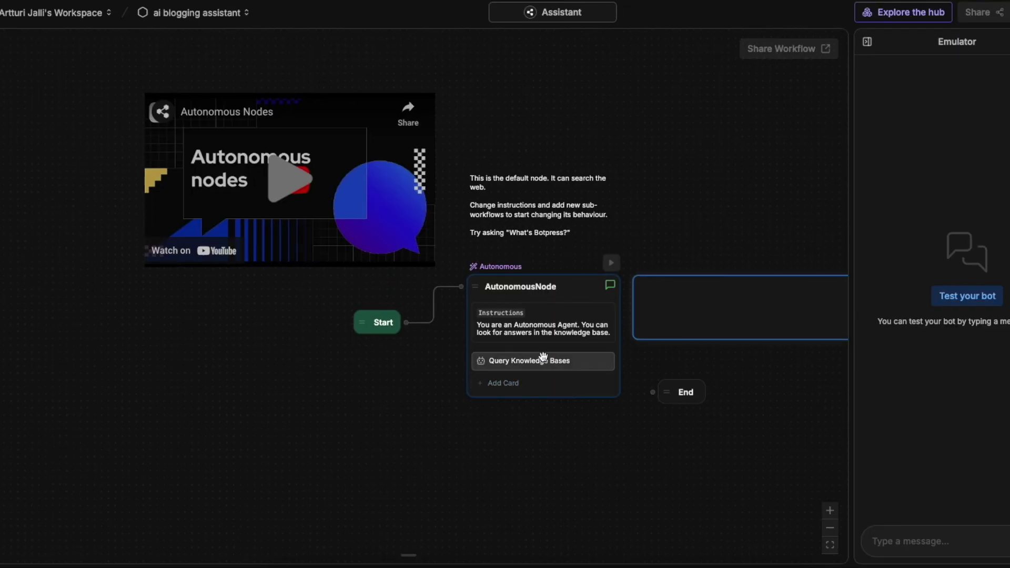
pyautogui.scroll(1, 588, 295)
pyautogui.scroll(-2, 503, 294)
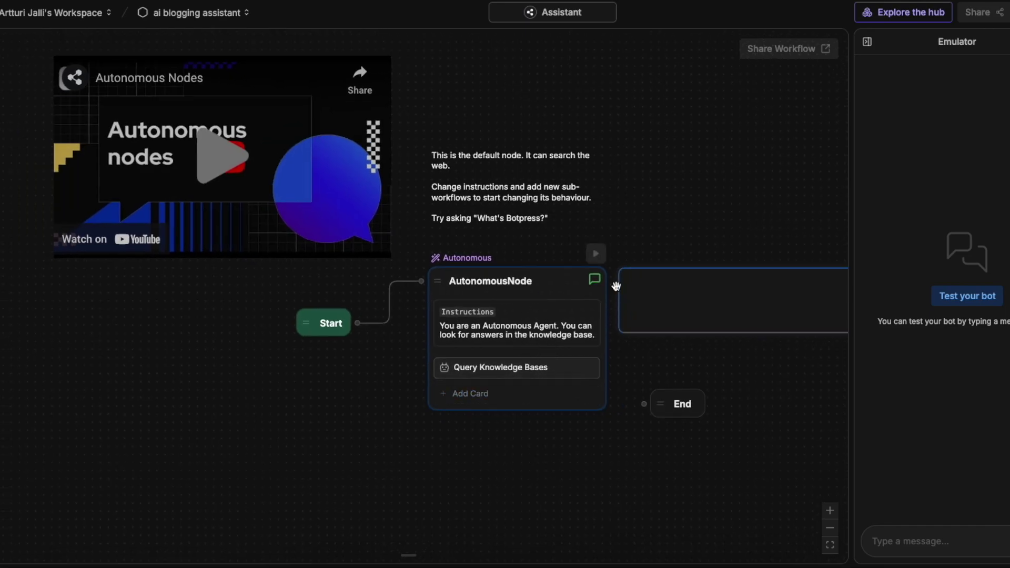
pyautogui.click(377, 183)
pyautogui.scroll(1, 377, 183)
pyautogui.scroll(2, 539, 117)
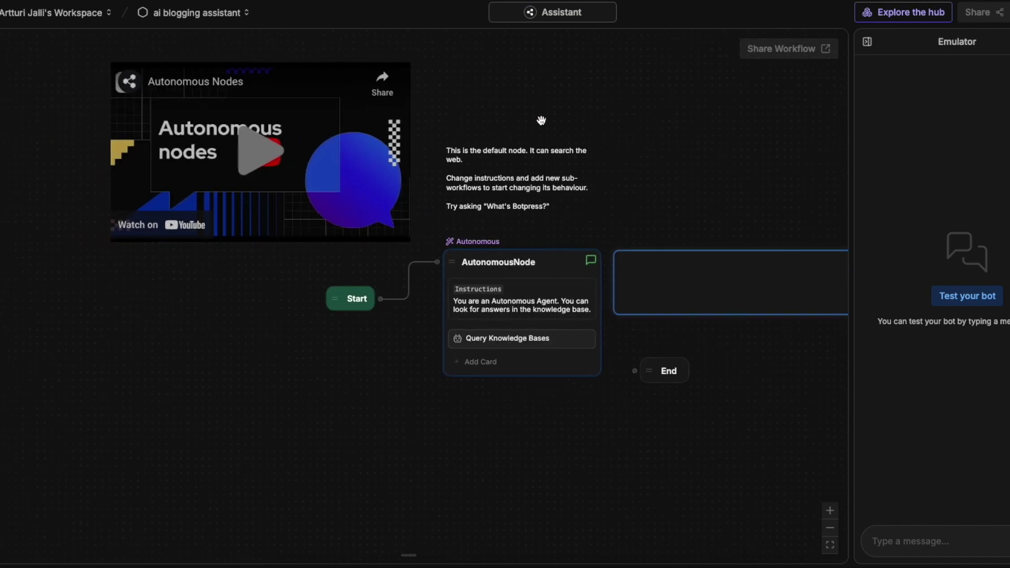
pyautogui.scroll(-2, 539, 117)
pyautogui.click(230, 194)
pyautogui.click(480, 159)
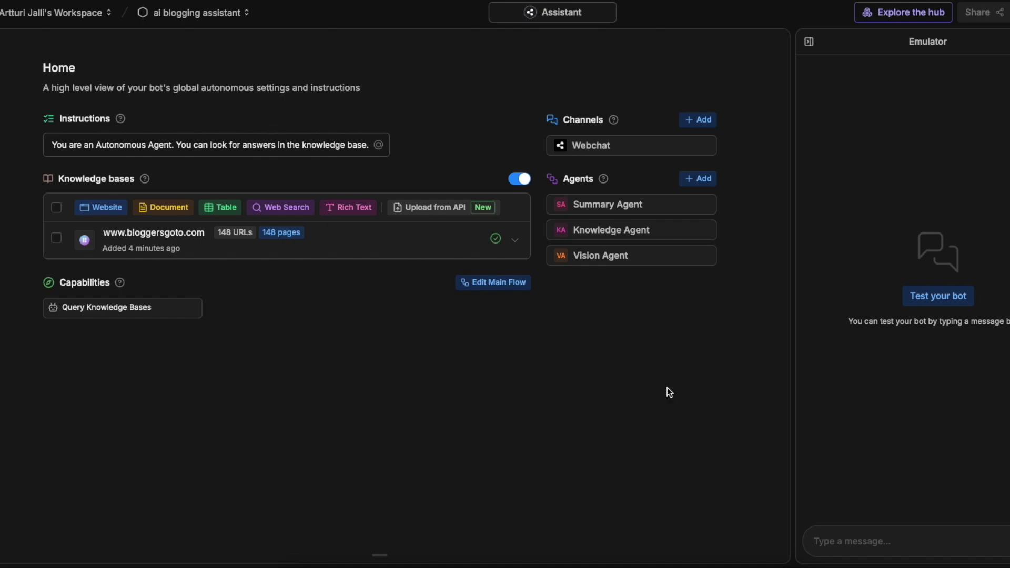
# Widen the emulator and test the bot with the question "What's realistic to make as a blogger?".
pyautogui.moveTo(795, 406); pyautogui.dragTo(684, 400)
pyautogui.click(803, 540)
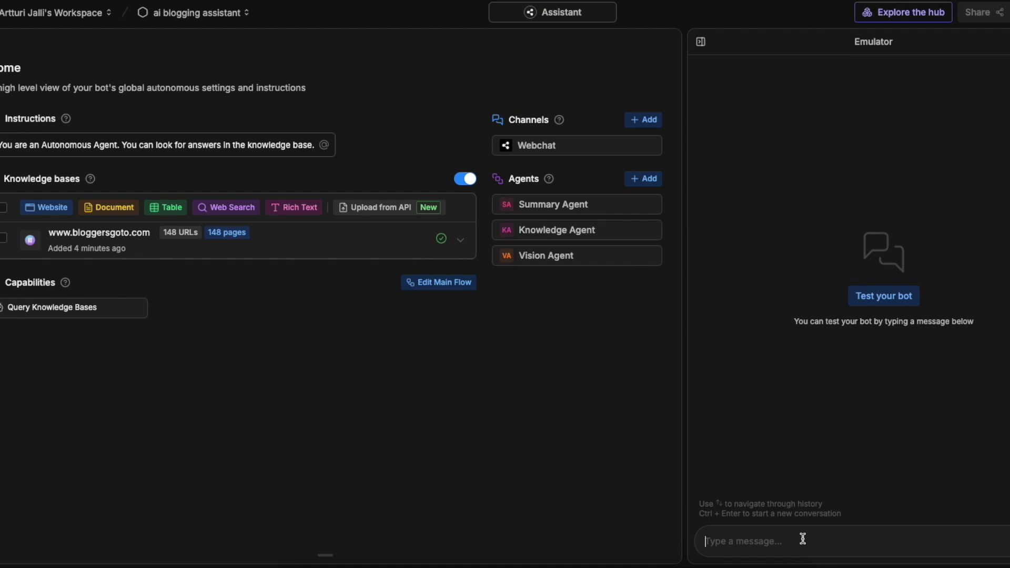
pyautogui.write("What's realistic to make as a blogger?")
pyautogui.moveTo(894, 541); pyautogui.dragTo(685, 550)
pyautogui.tripleClick(853, 540)
pyautogui.click(888, 541)
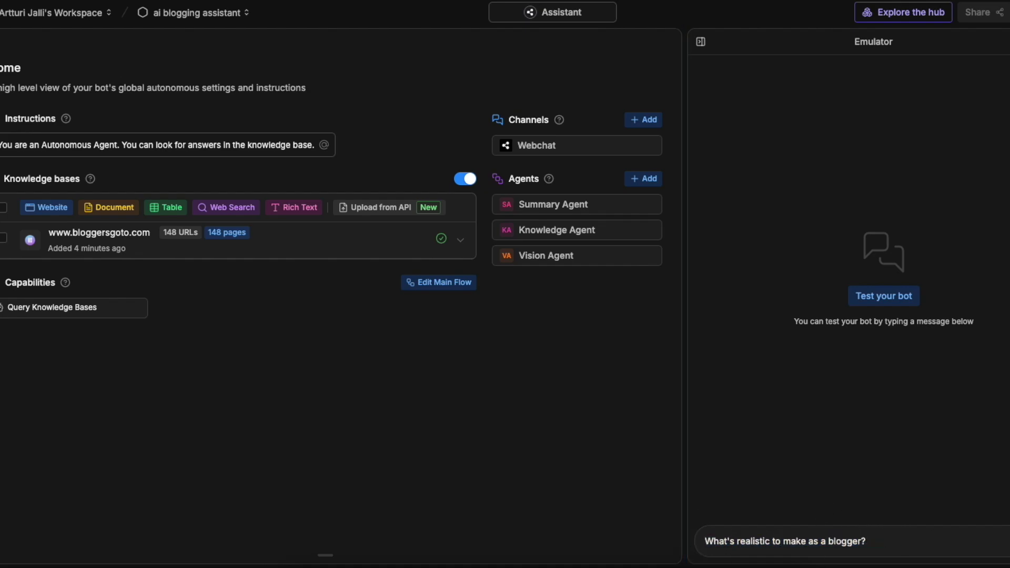
pyautogui.press('Return')
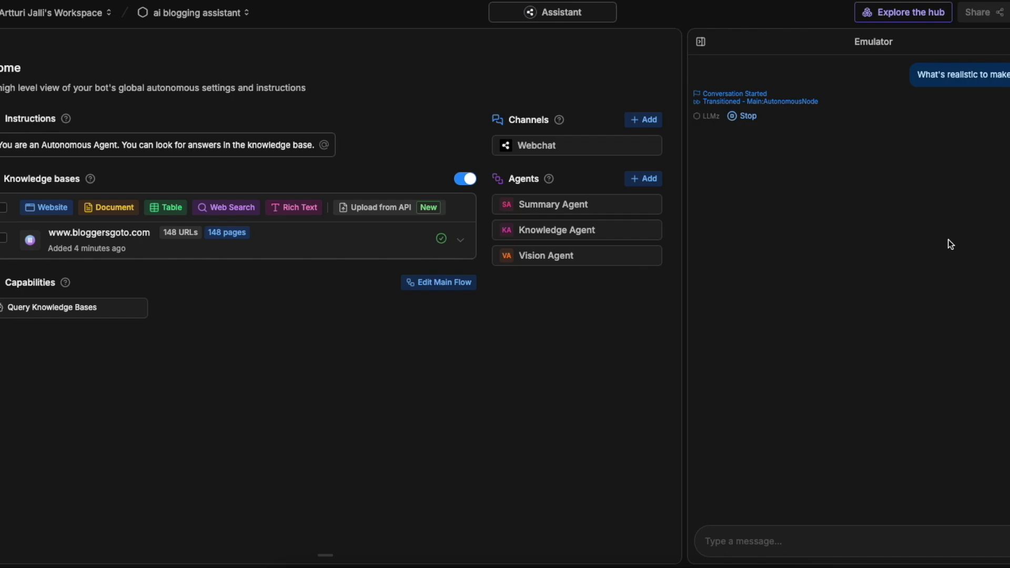
# Read through the bot's answer about realistic blogging earnings in the emulator.
pyautogui.moveTo(858, 325); pyautogui.dragTo(654, 124)
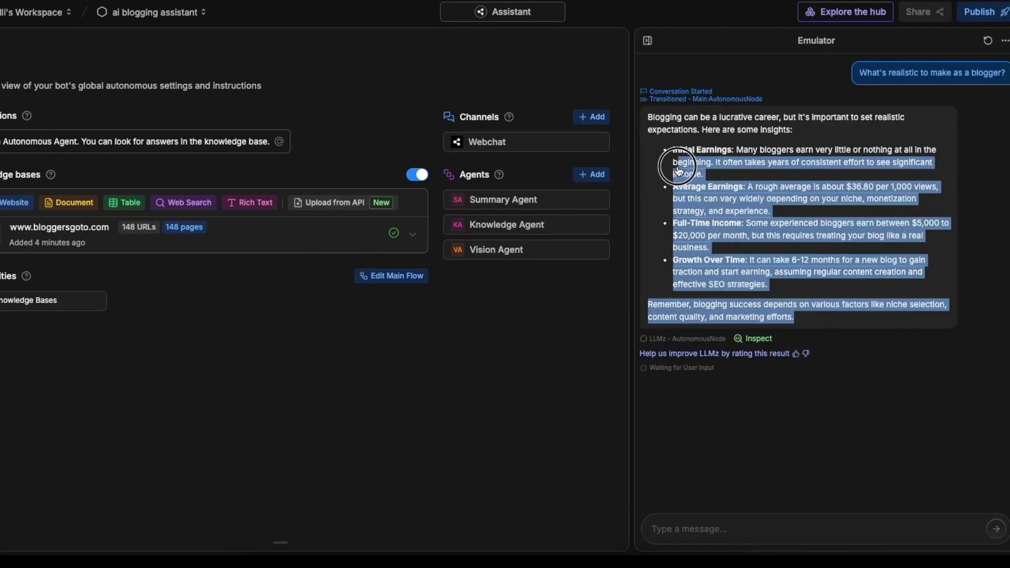
pyautogui.click(709, 131)
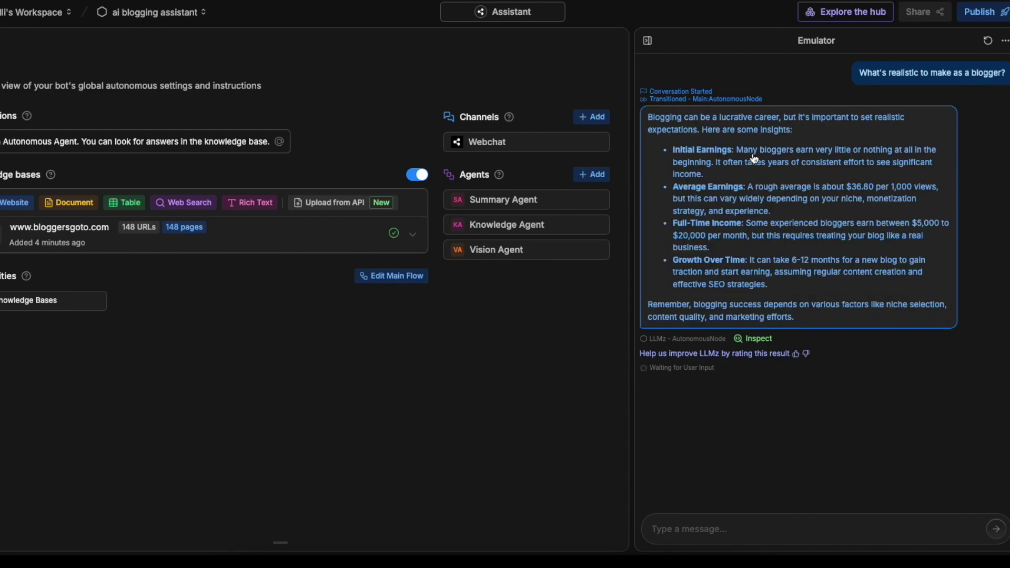
pyautogui.moveTo(862, 191); pyautogui.dragTo(872, 193)
pyautogui.click(934, 193)
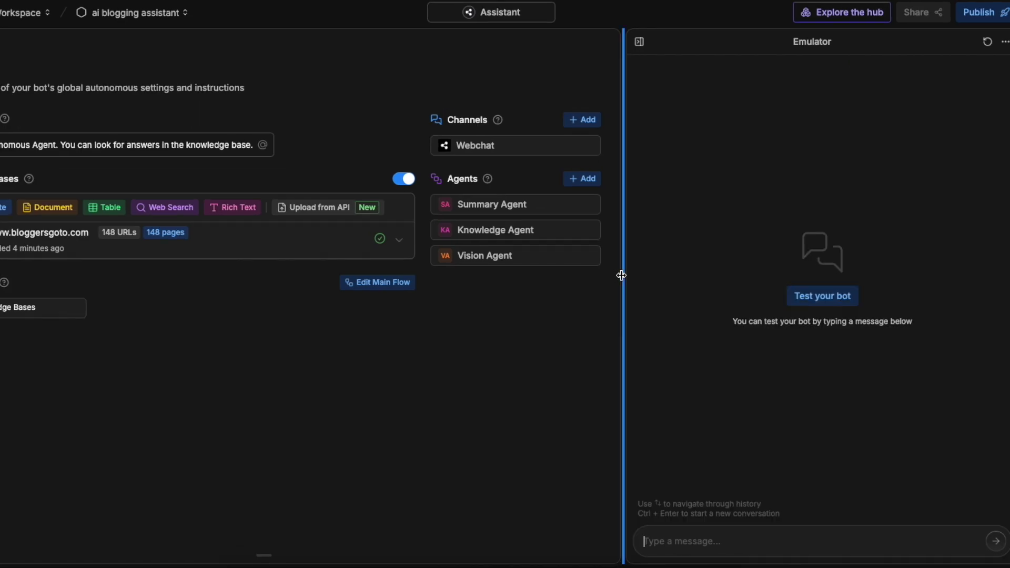
# Publish the bot and ask "What is a blog?" in its live webchat.
pyautogui.moveTo(621, 275); pyautogui.dragTo(679, 274)
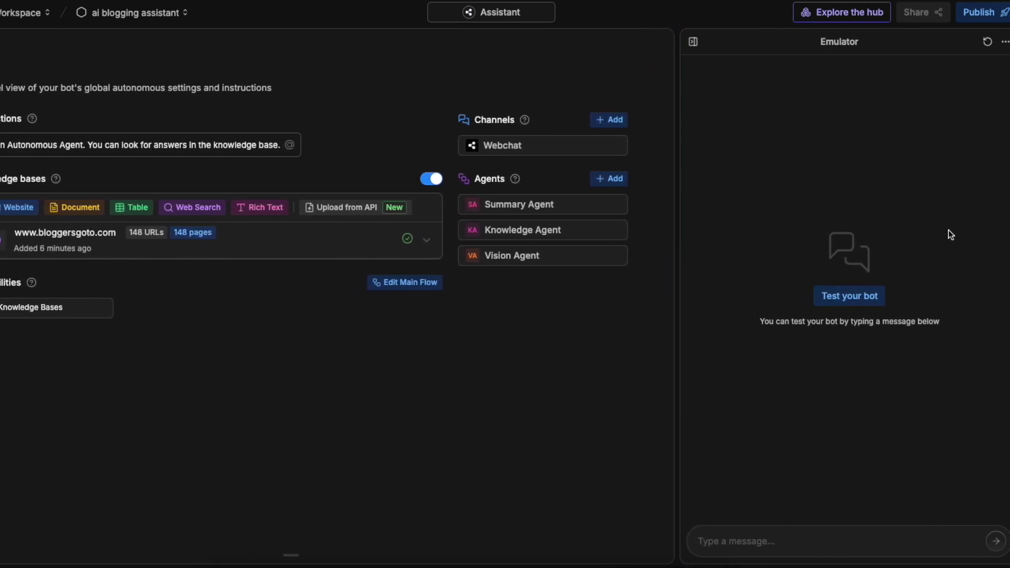
pyautogui.click(981, 13)
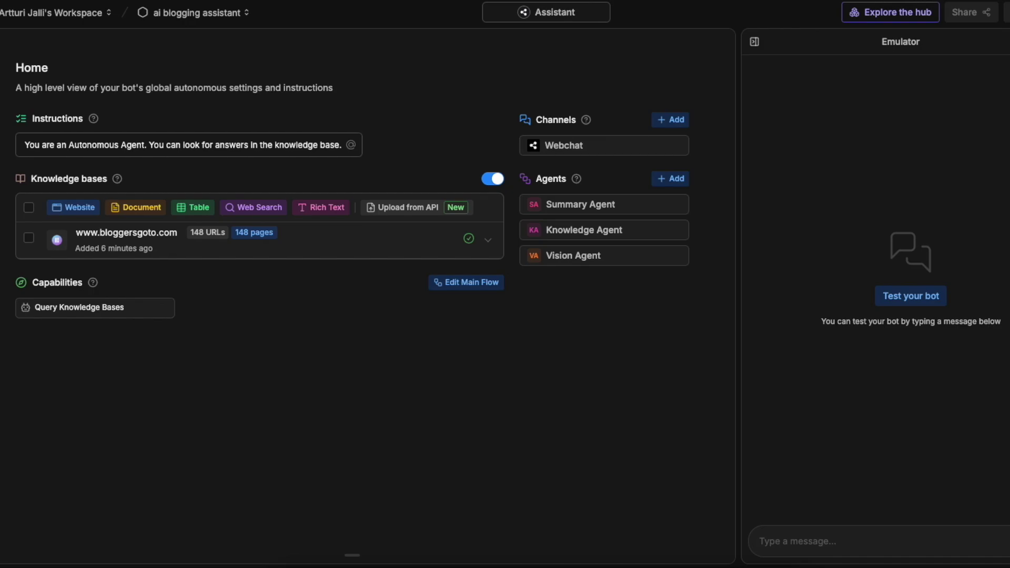
pyautogui.click(990, 329)
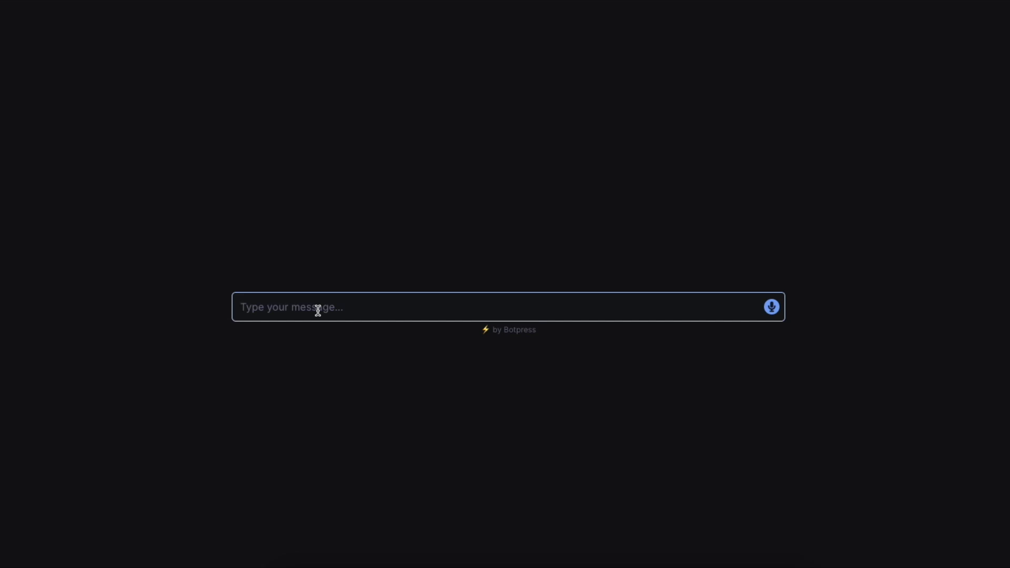
pyautogui.write('What is a blog?')
pyautogui.press('Return')
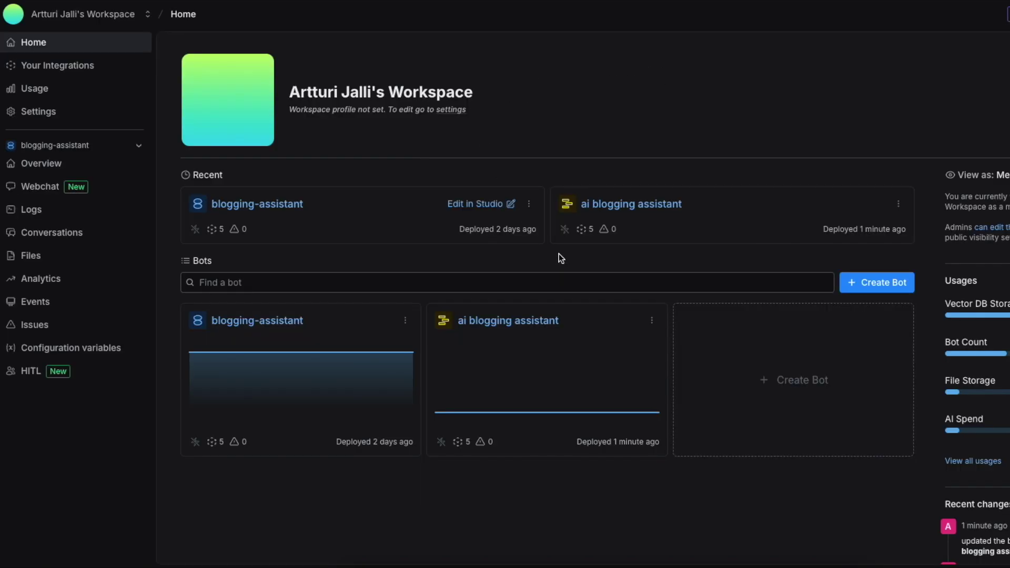
# In the ai blogging assistant's webchat settings, set the bot name to the owner's first name in possessive form followed by "AI Helper".
pyautogui.click(513, 321)
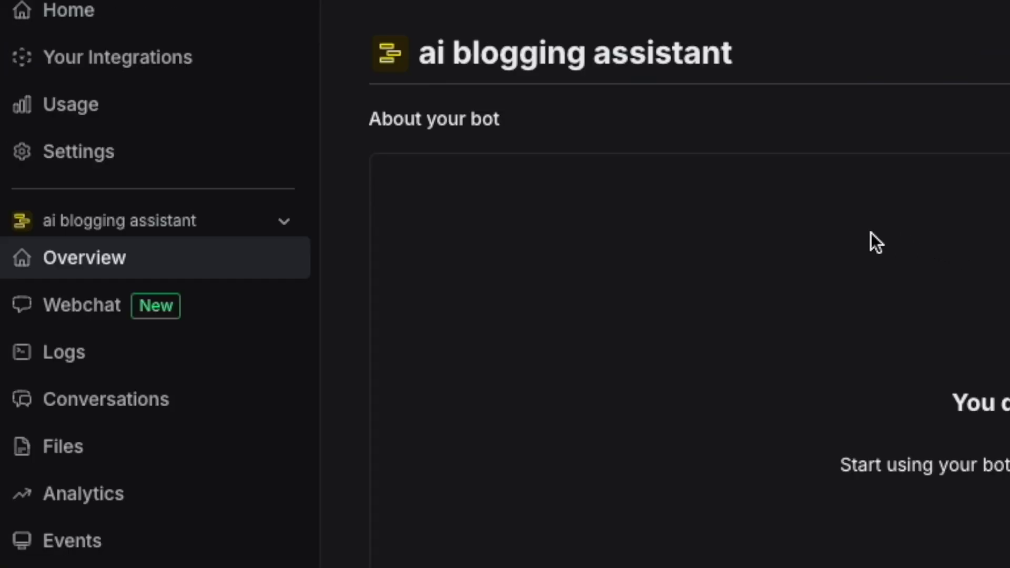
pyautogui.click(79, 319)
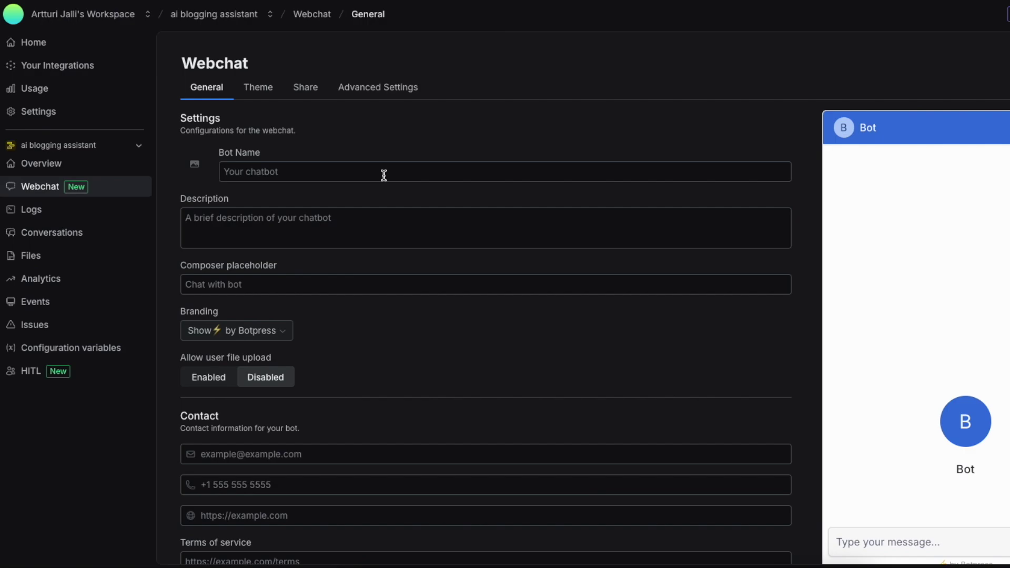
pyautogui.click(331, 171)
pyautogui.hotkey('ctrl', 'v')
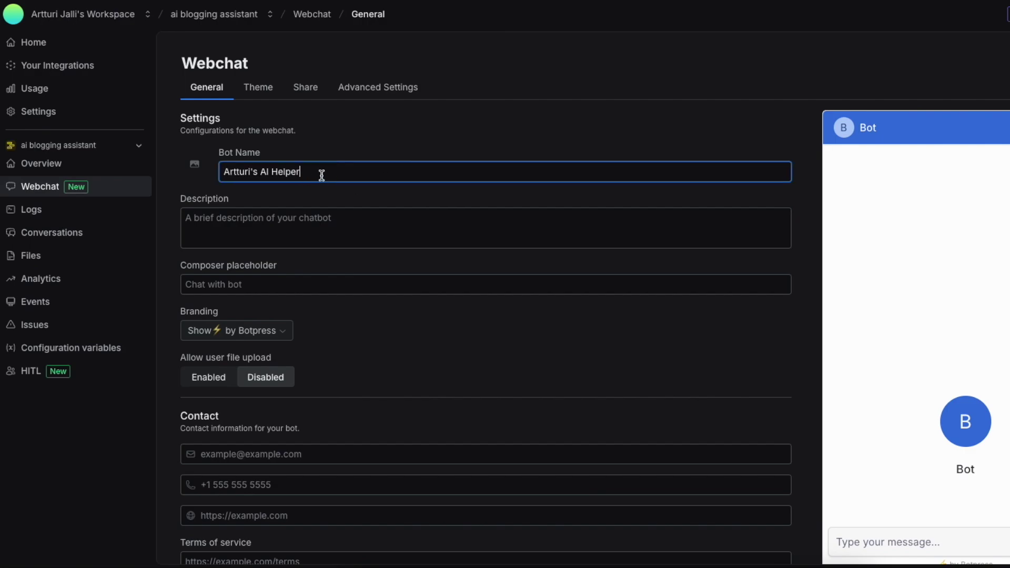
# Describe the chatbot as knowing everything about blogging that its owner taught it on bloggersgoto.com, and save the webchat settings.
pyautogui.click(282, 226)
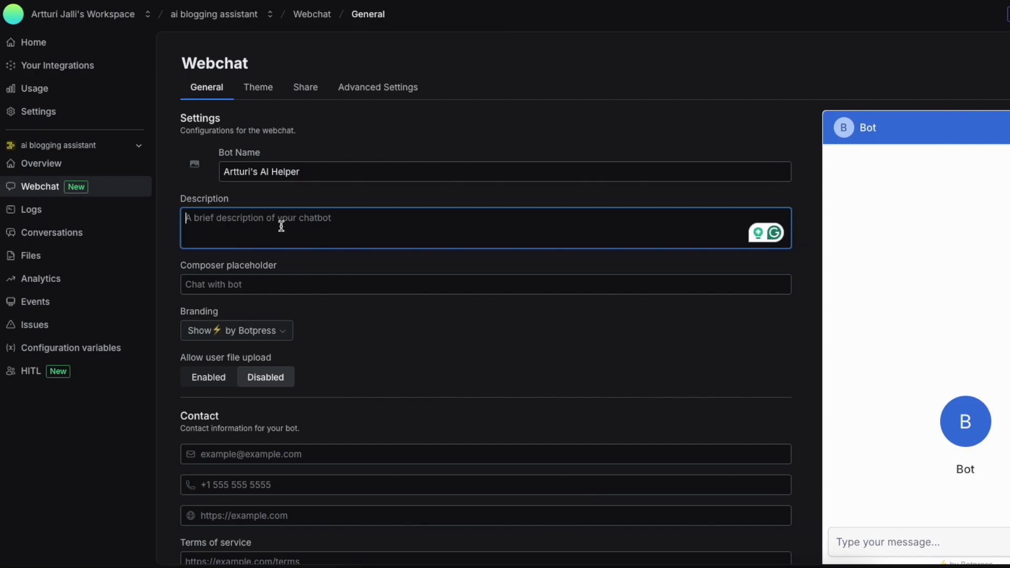
pyautogui.write('I know everything about blogging that Artturi taught me on bloggersgoto.com')
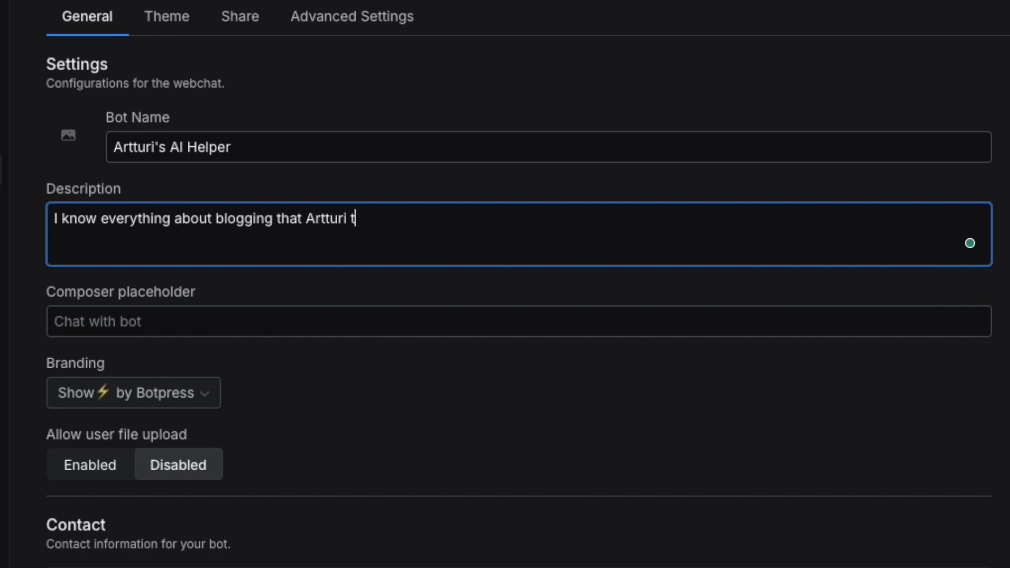
pyautogui.scroll(-4, 780, 464)
pyautogui.click(652, 455)
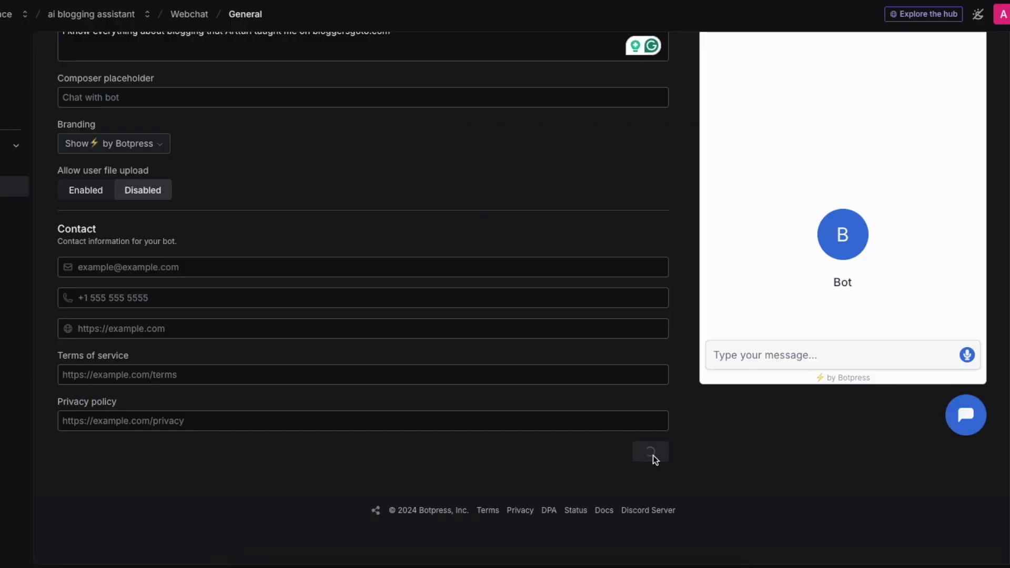
# Check the bot's name, avatar and description in the webchat preview.
pyautogui.scroll(2, 881, 339)
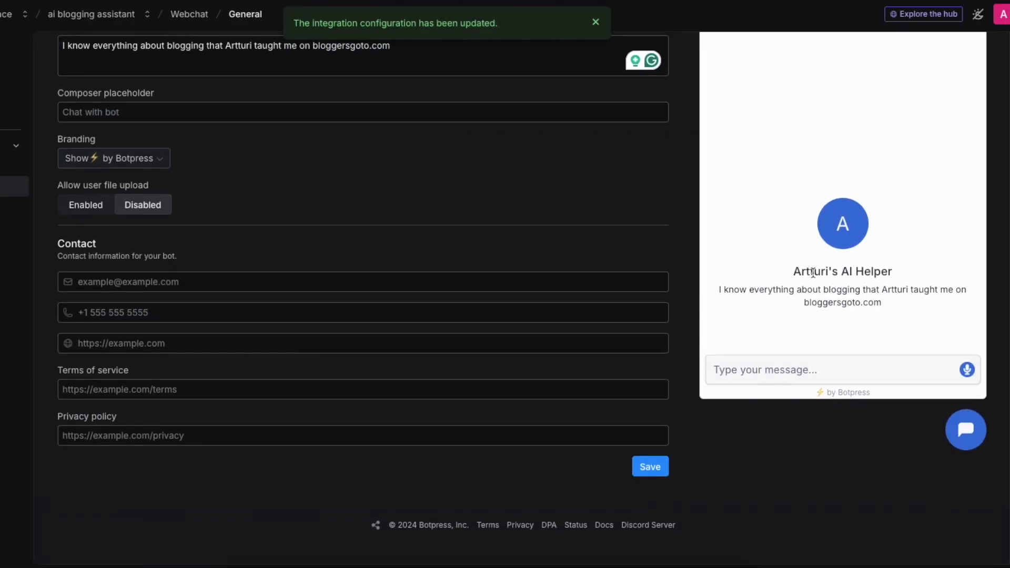
pyautogui.scroll(1, 895, 374)
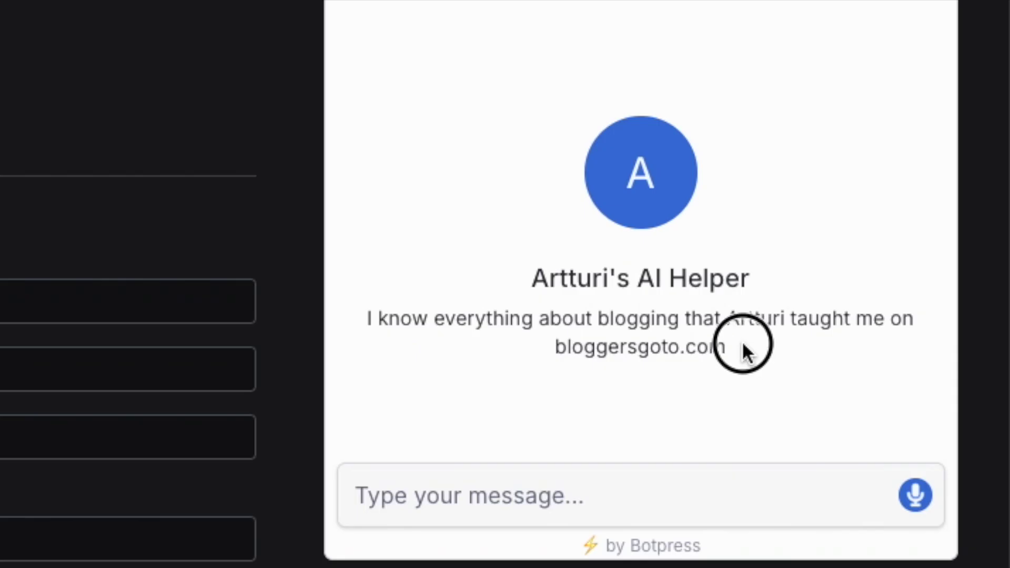
pyautogui.moveTo(890, 442); pyautogui.dragTo(776, 425)
pyautogui.click(718, 72)
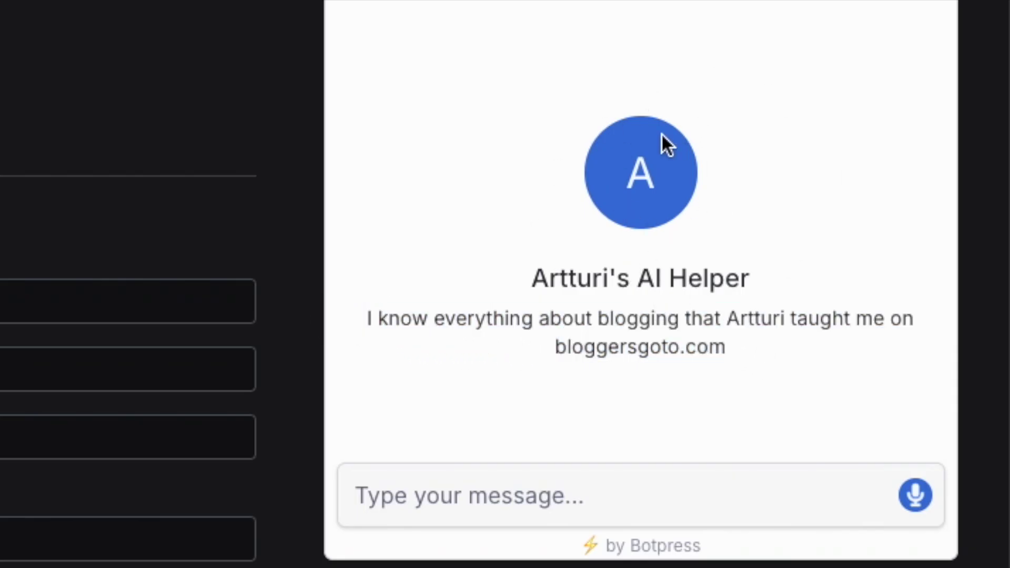
pyautogui.scroll(-3, 556, 90)
pyautogui.scroll(4, 559, 86)
pyautogui.scroll(-1, 573, 44)
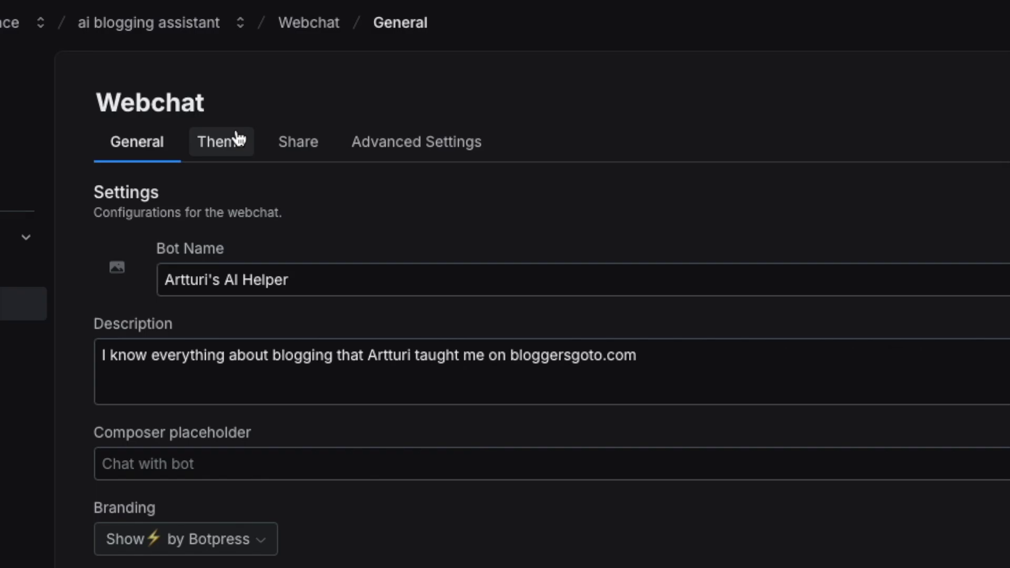
# Style the webchat with a larger corner radius, the Soft variant and the Dark theme.
pyautogui.click(238, 138)
pyautogui.click(138, 418)
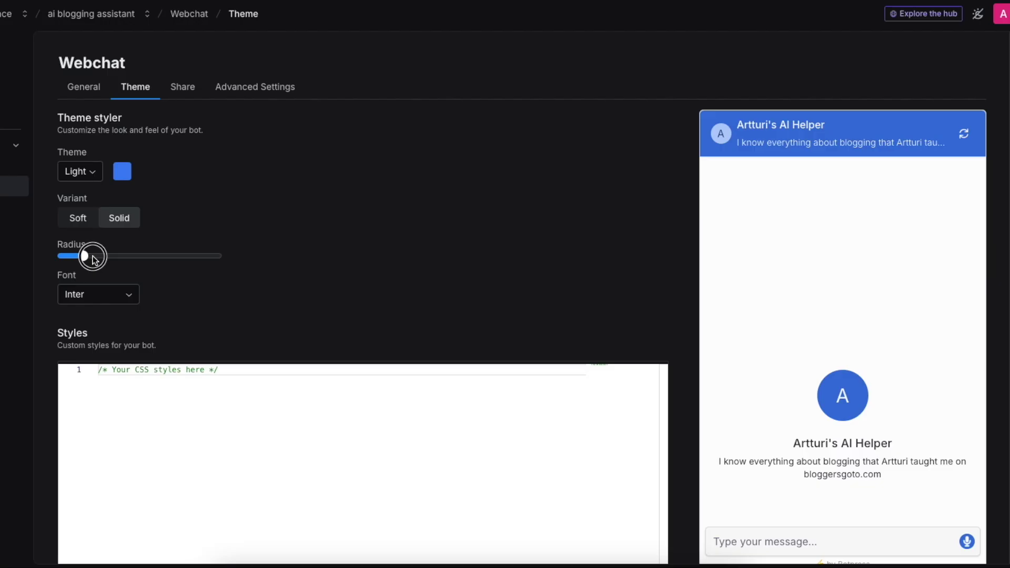
pyautogui.moveTo(107, 255); pyautogui.dragTo(126, 256)
pyautogui.click(80, 220)
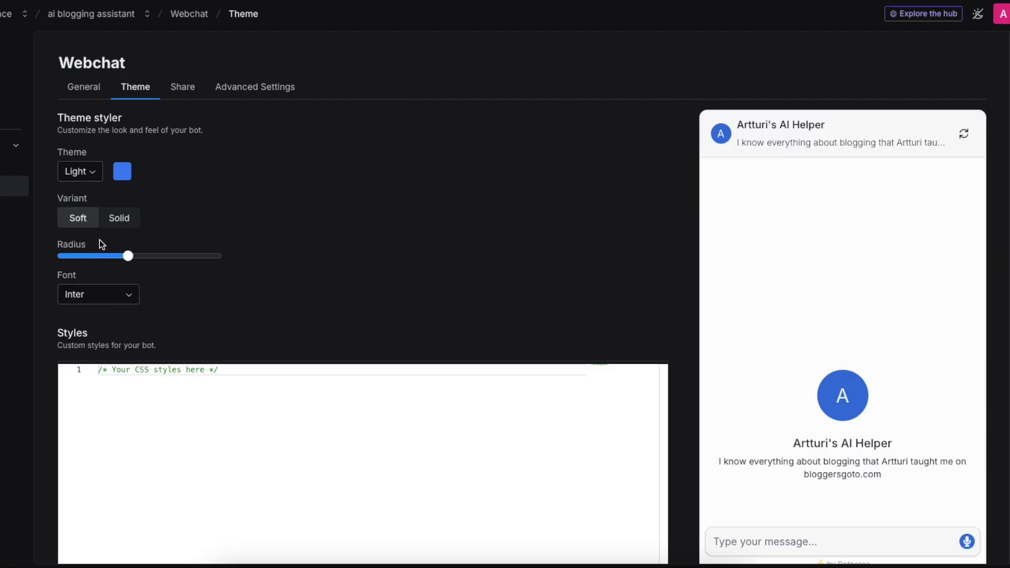
pyautogui.scroll(-1, 82, 219)
pyautogui.click(94, 166)
pyautogui.click(98, 212)
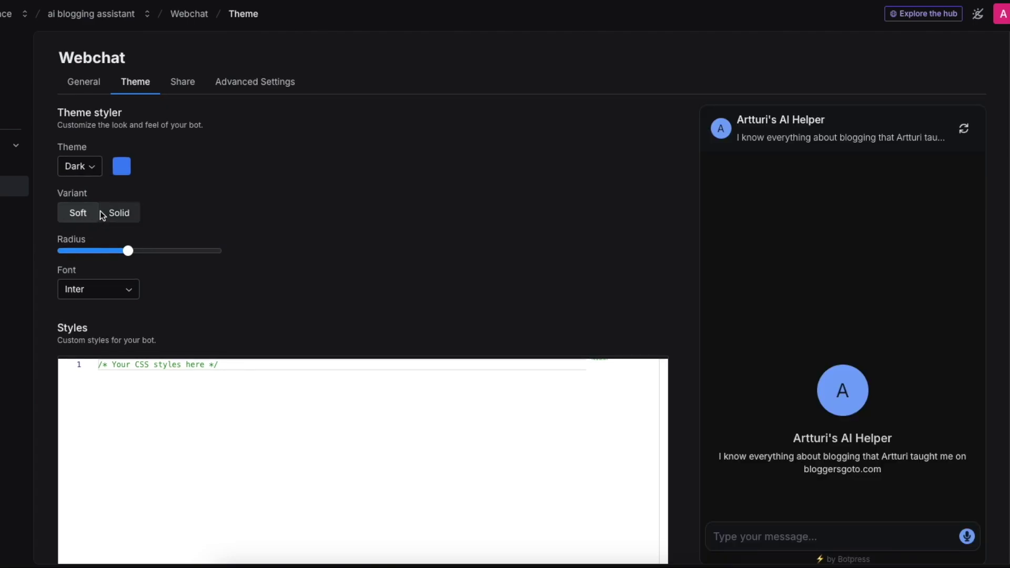
# Switch the webchat theme to Light and its font to Fira Code, and review the general and theme settings.
pyautogui.scroll(-3, 92, 169)
pyautogui.click(97, 151)
pyautogui.click(98, 242)
pyautogui.scroll(3, 98, 210)
pyautogui.click(88, 85)
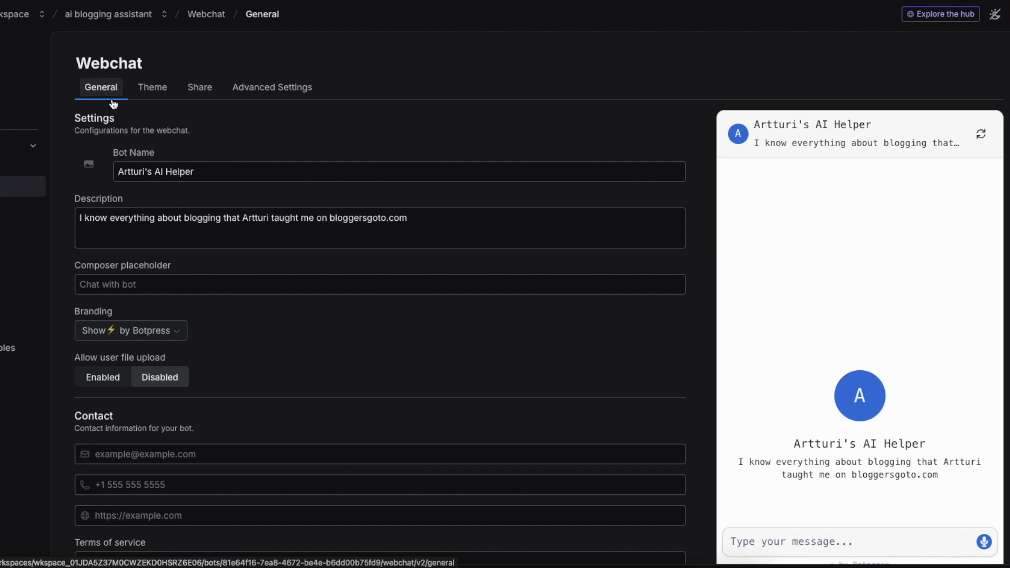
pyautogui.click(147, 93)
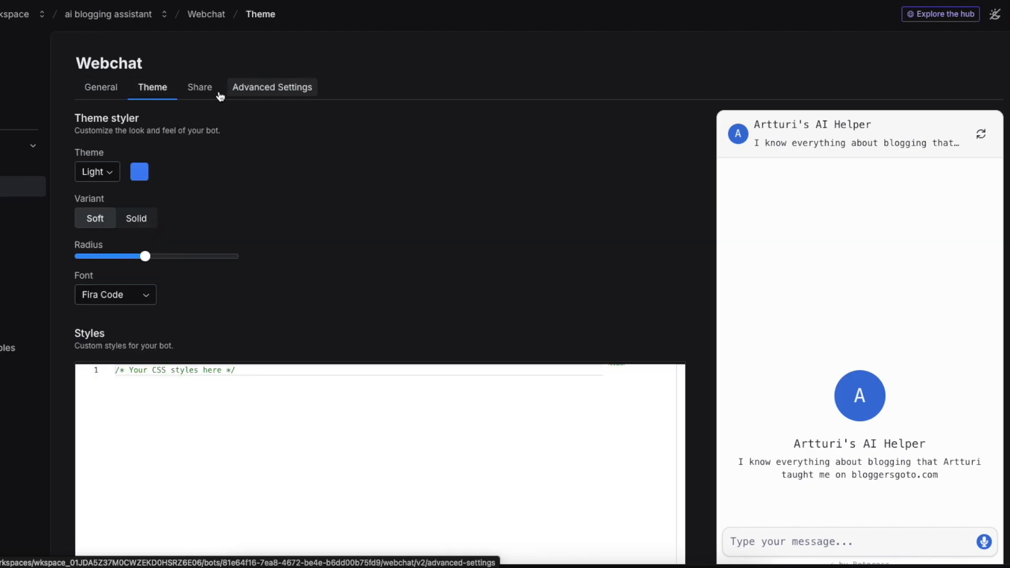
# Copy the webchat's embed code from its sharing settings.
pyautogui.click(205, 95)
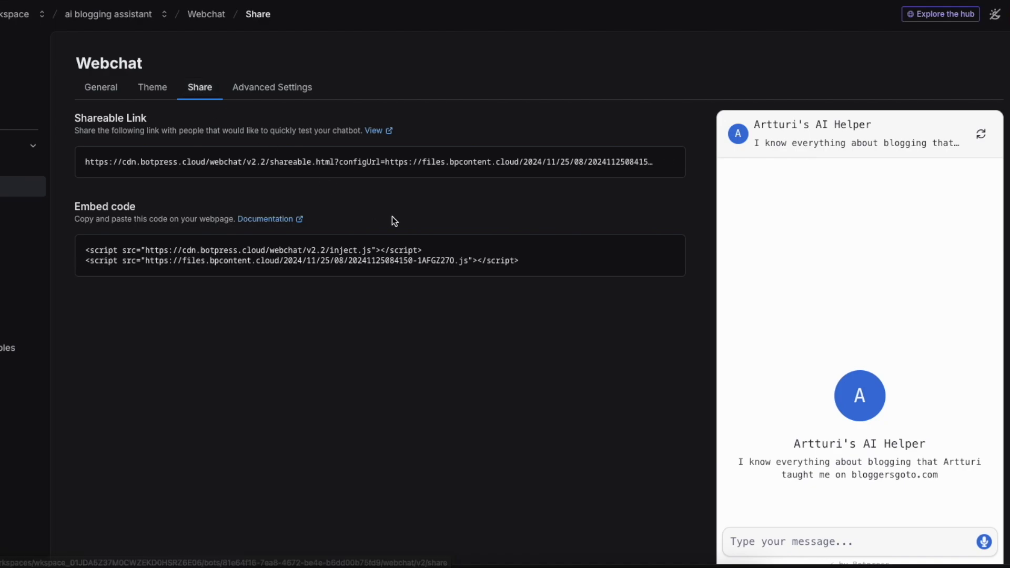
pyautogui.click(667, 254)
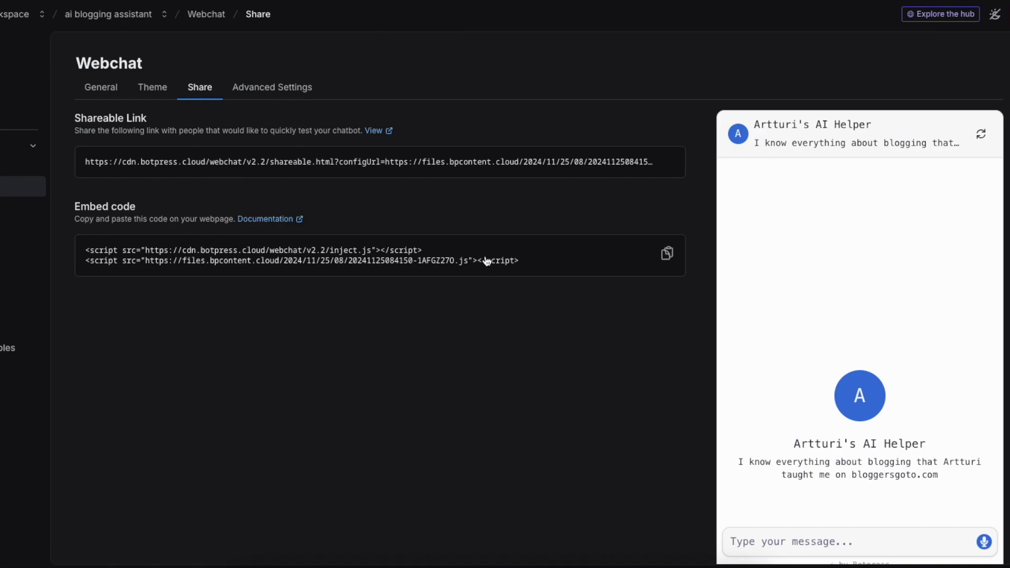
pyautogui.doubleClick(666, 254)
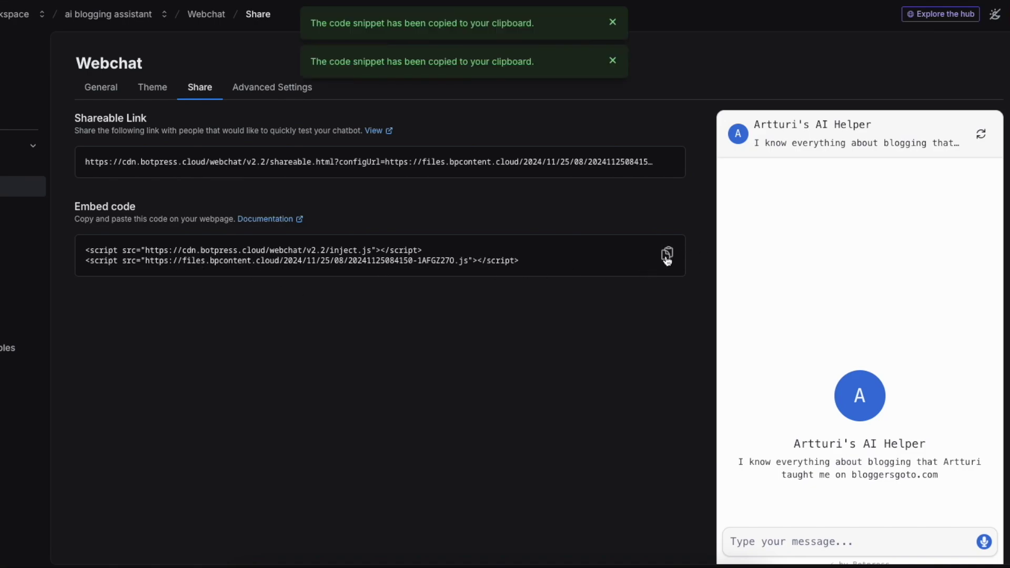
pyautogui.click(668, 256)
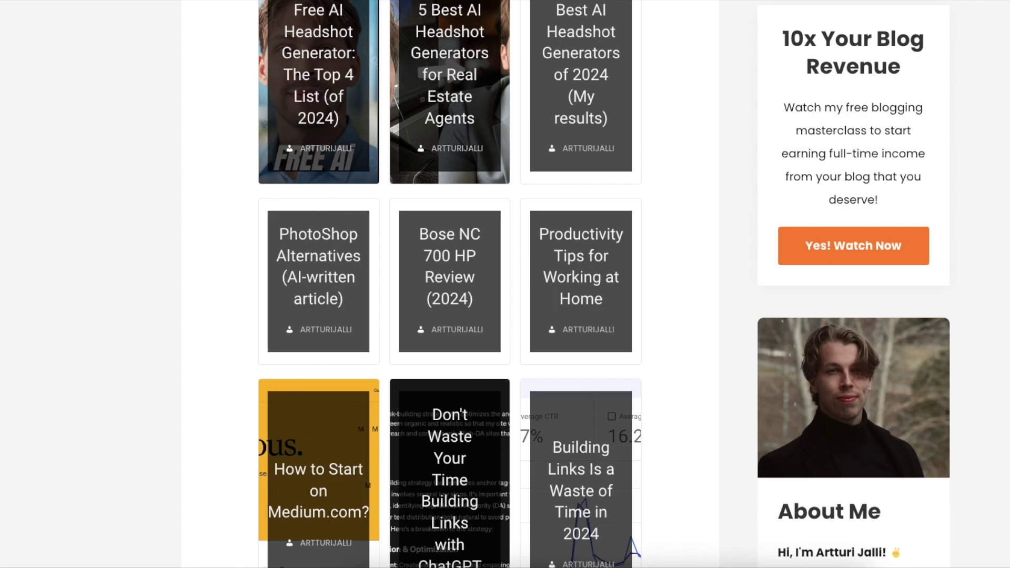
# Switch to the Bloggers Goto WordPress site and open its homepage from the dashboard.
pyautogui.scroll(6, 410, 120)
pyautogui.click(274, 50)
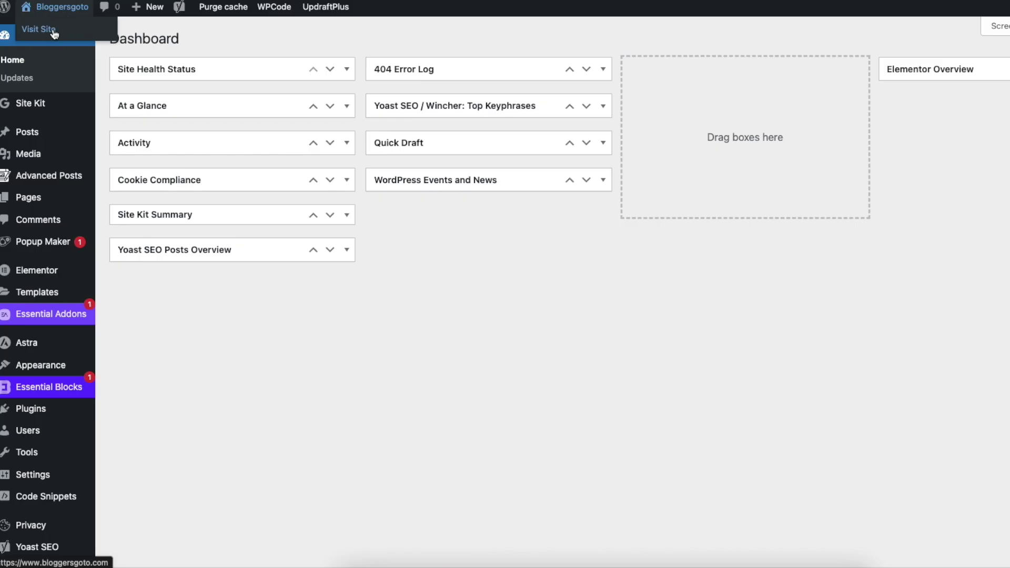
pyautogui.click(53, 32)
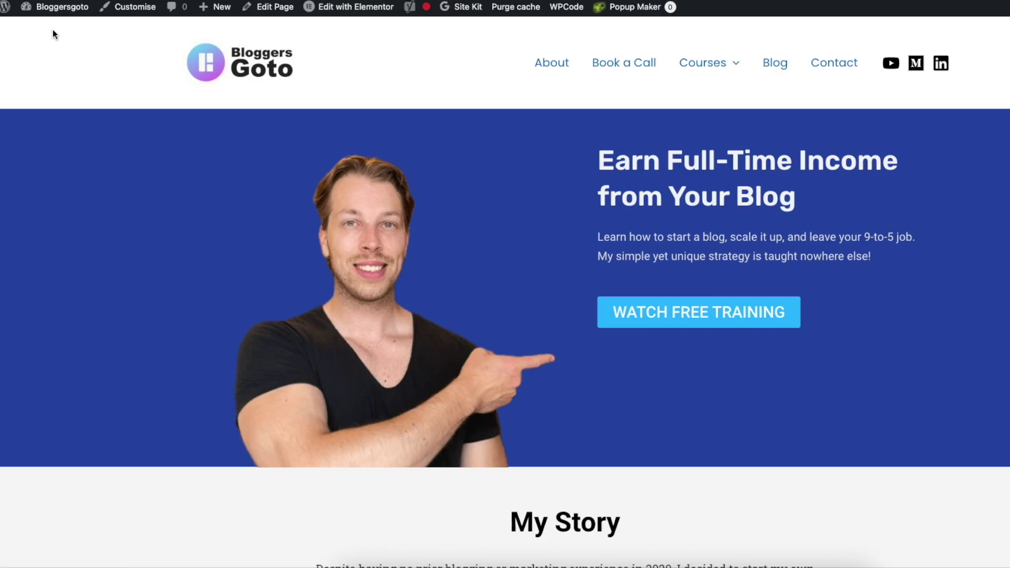
pyautogui.scroll(-5, 541, 286)
pyautogui.scroll(5, 541, 286)
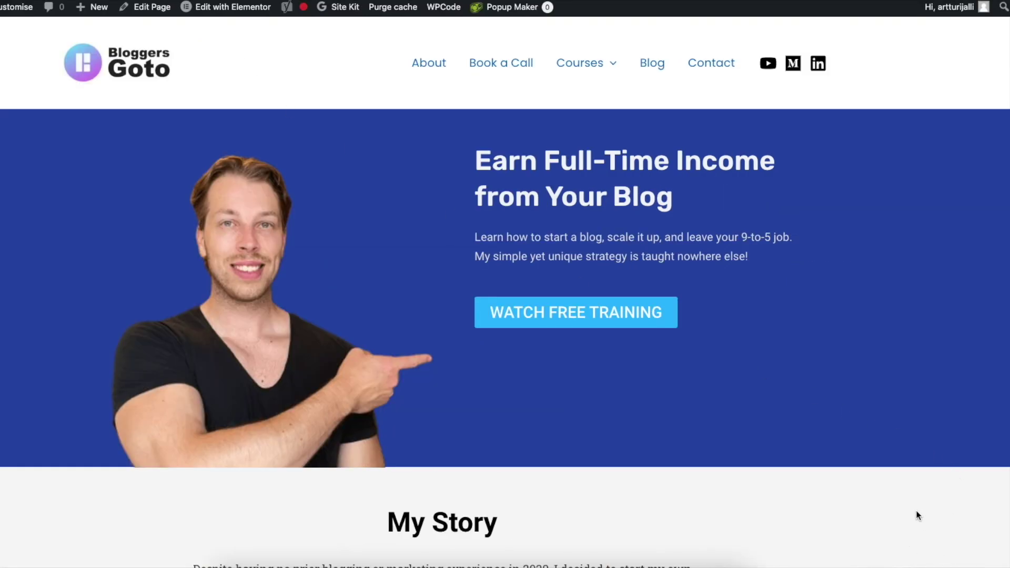
# Edit the homepage with Elementor and add an HTML widget at the end of the page content.
pyautogui.click(207, 14)
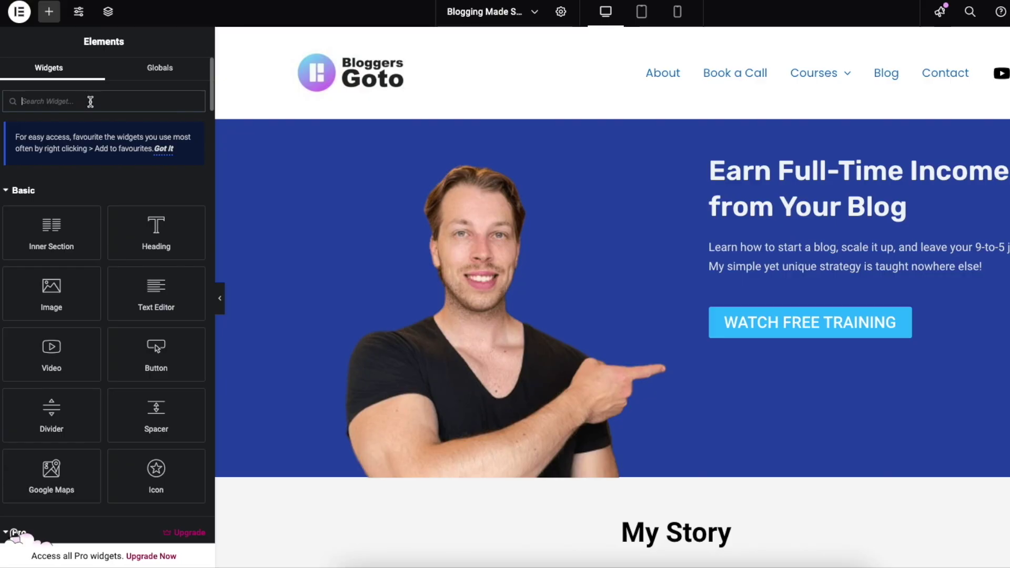
pyautogui.write('html')
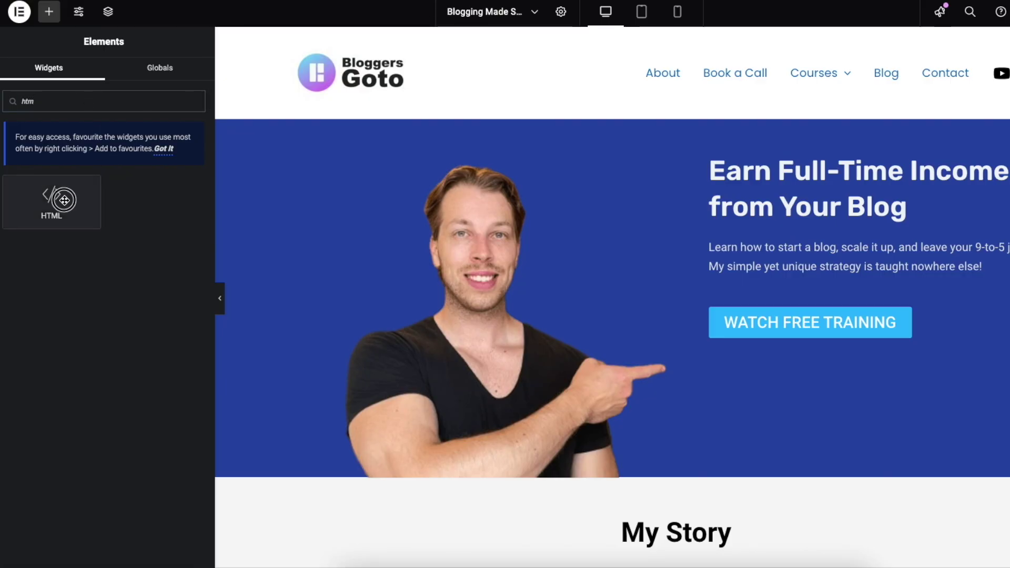
pyautogui.click(63, 199)
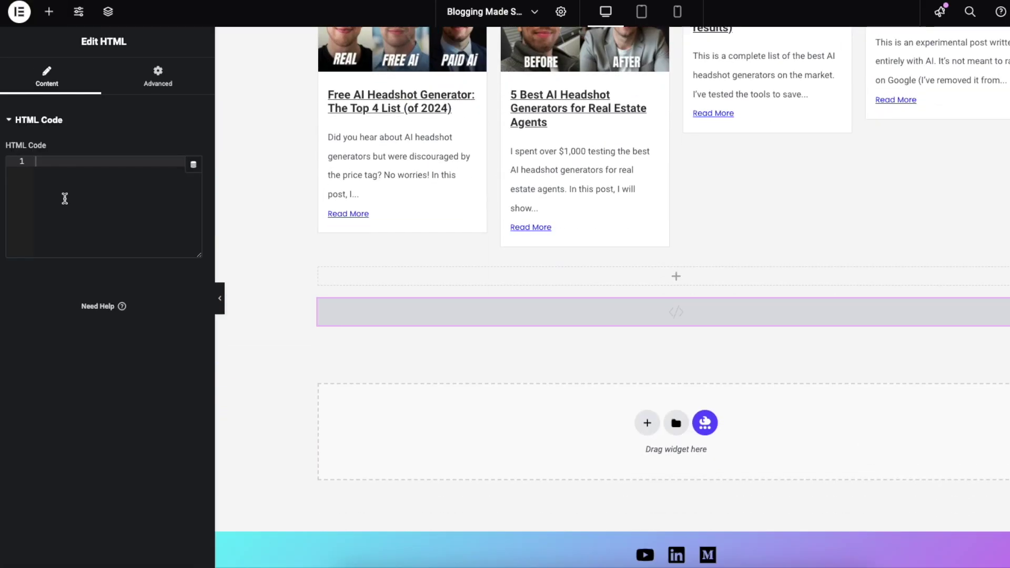
# Paste the copied Botpress embed code into the HTML widget and publish the homepage.
pyautogui.click(70, 164)
pyautogui.hotkey('ctrl', 'v')
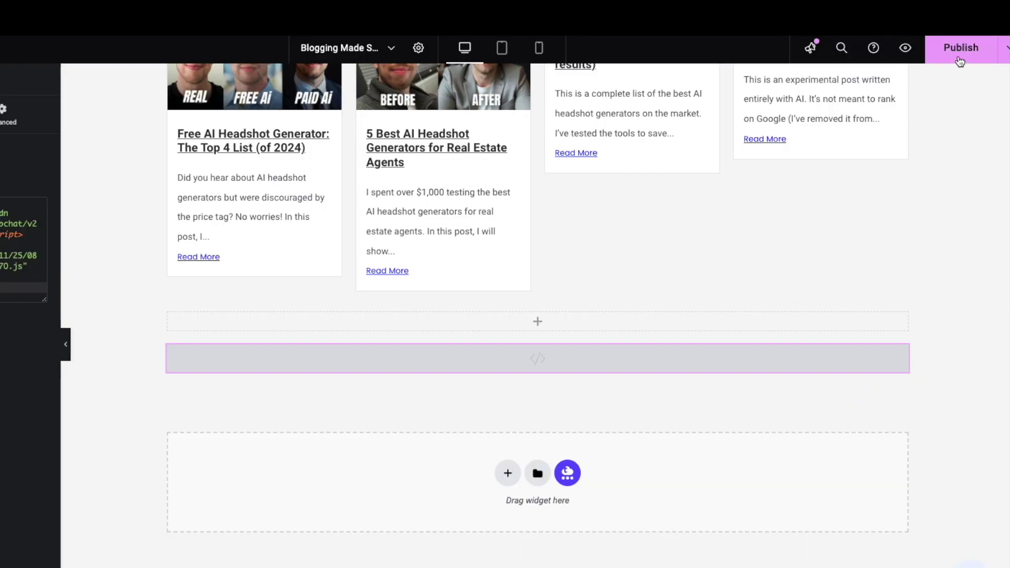
pyautogui.click(958, 48)
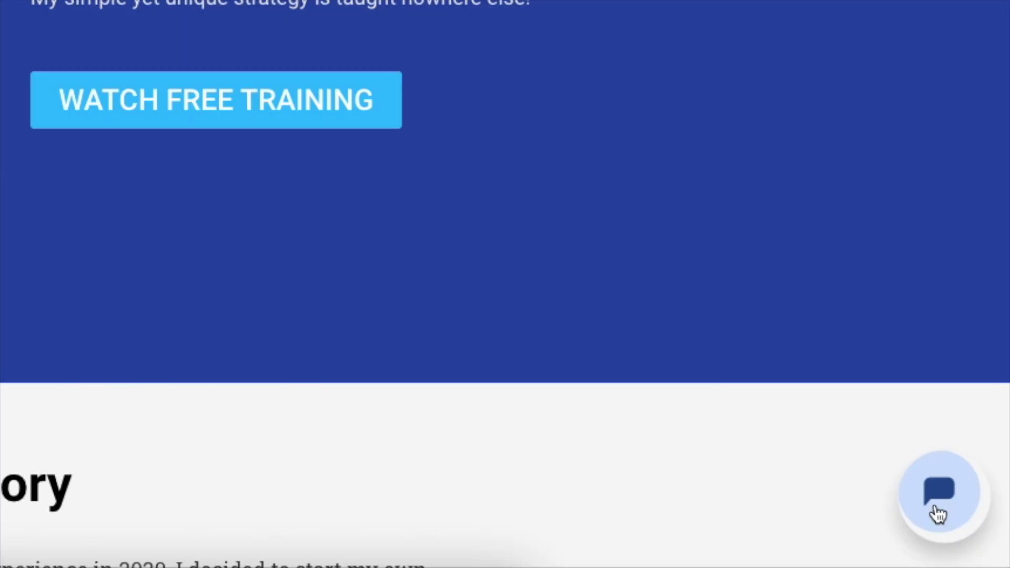
# Open the chatbot on the live homepage and start a message to it.
pyautogui.click(935, 506)
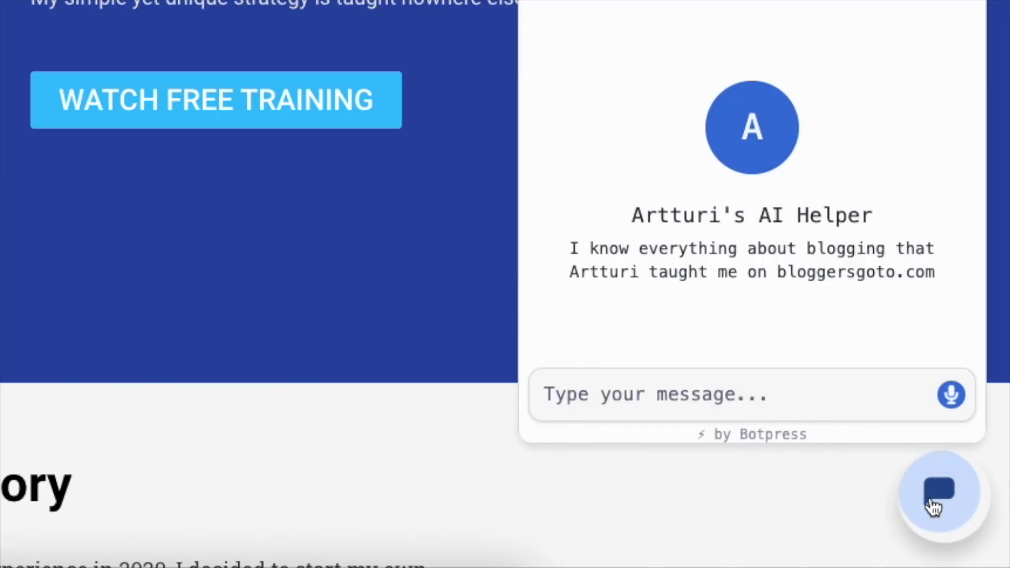
pyautogui.click(783, 400)
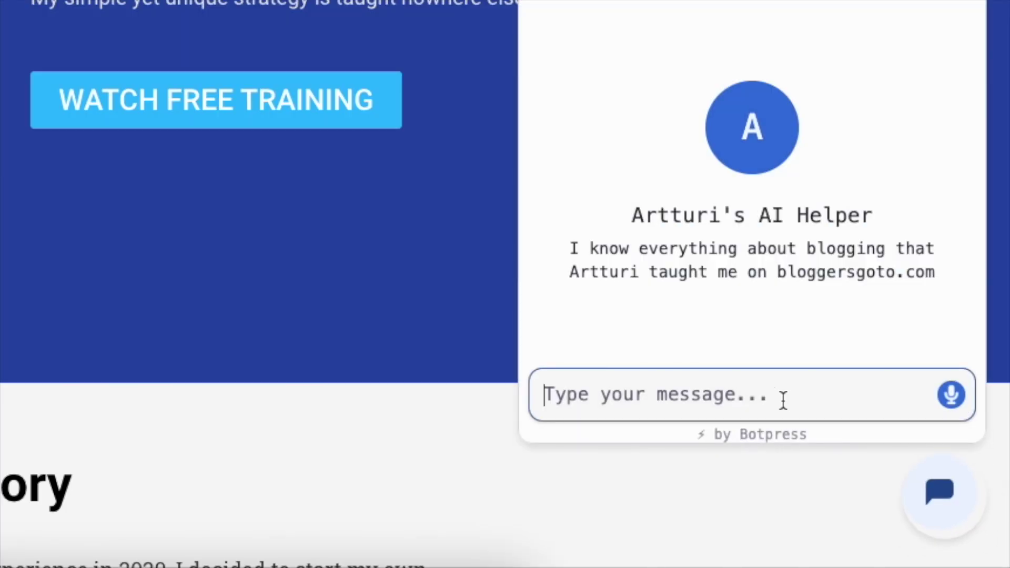